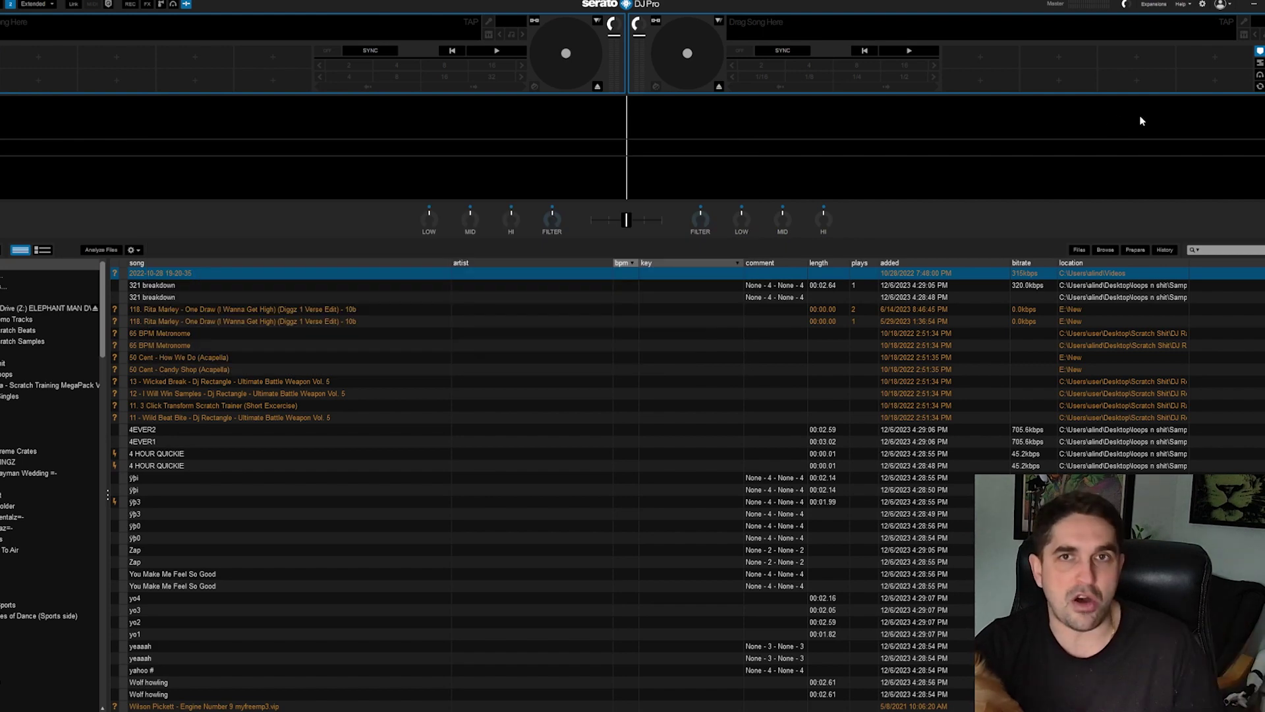
Enable 'Make Audio Available to Other Applications' in Serato DJ Pro's Audio preferences.
click(1204, 6)
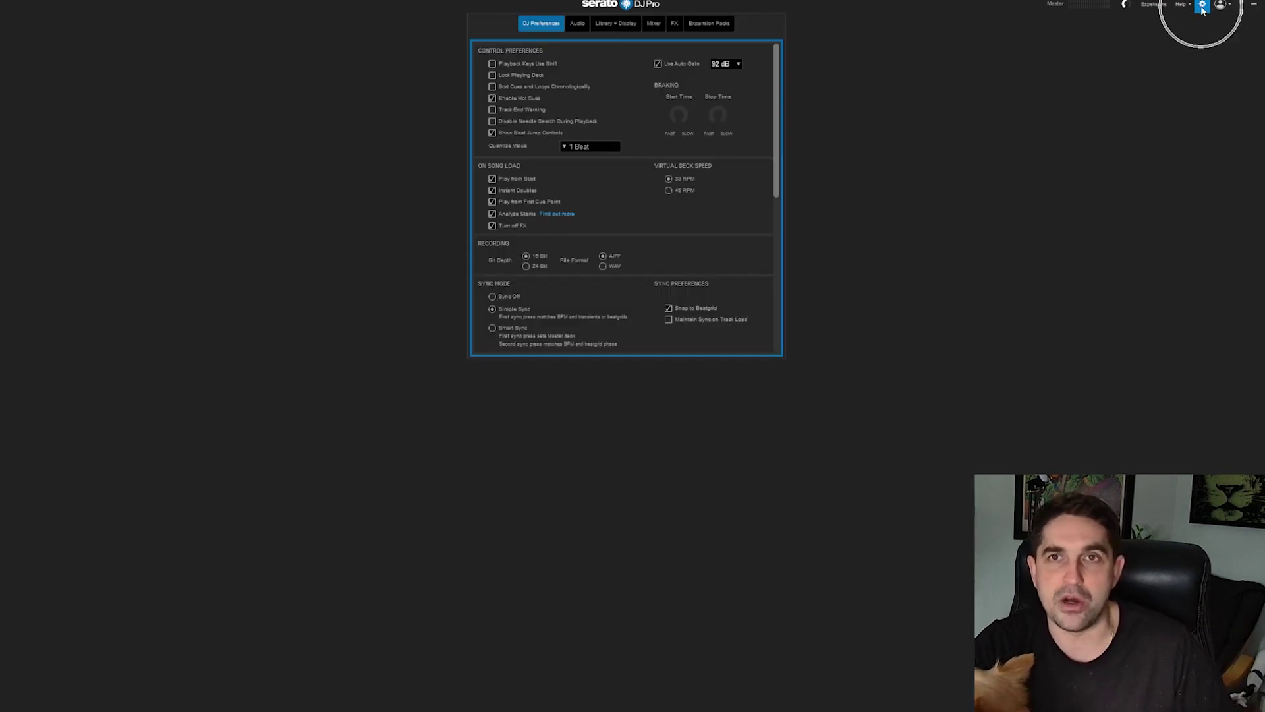
click(578, 23)
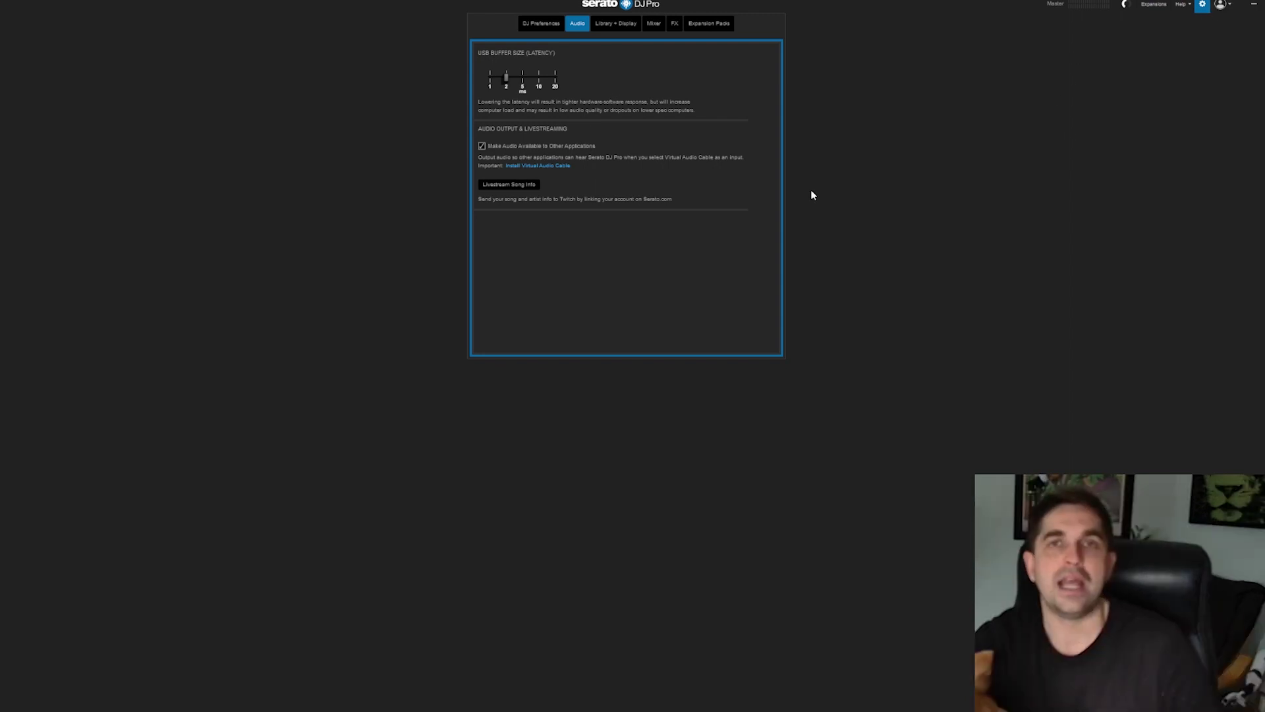
click(482, 146)
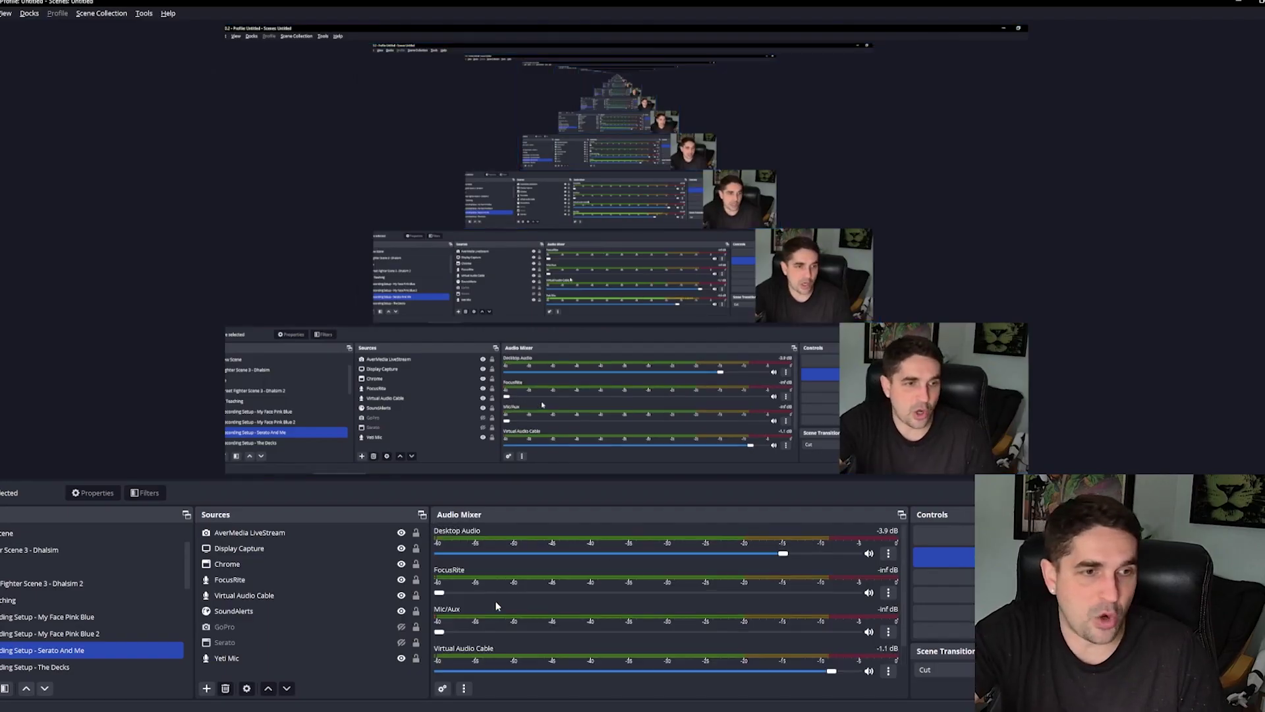
Paste a Rane #3 input source into OBS's Sources list.
key(ctrl+v)
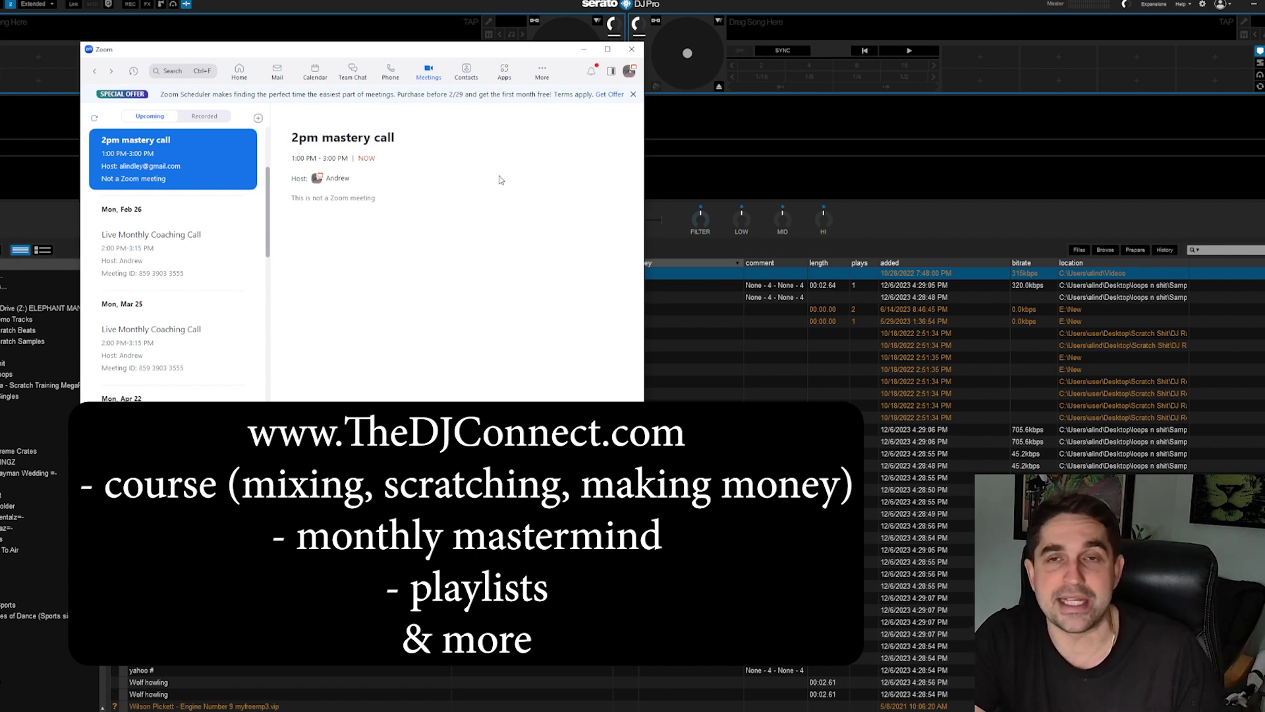
Open Zoom Settings on the Video page and pick Live Streamer CAM 313 as the camera.
click(629, 70)
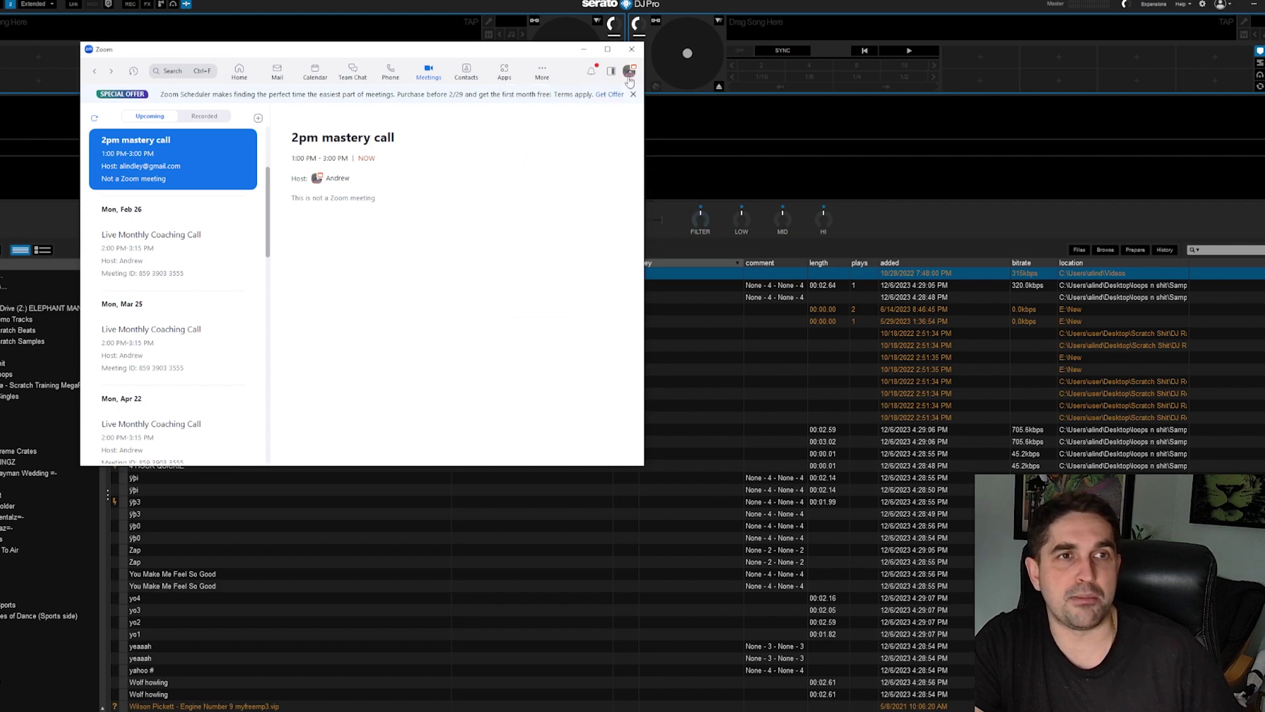
click(556, 267)
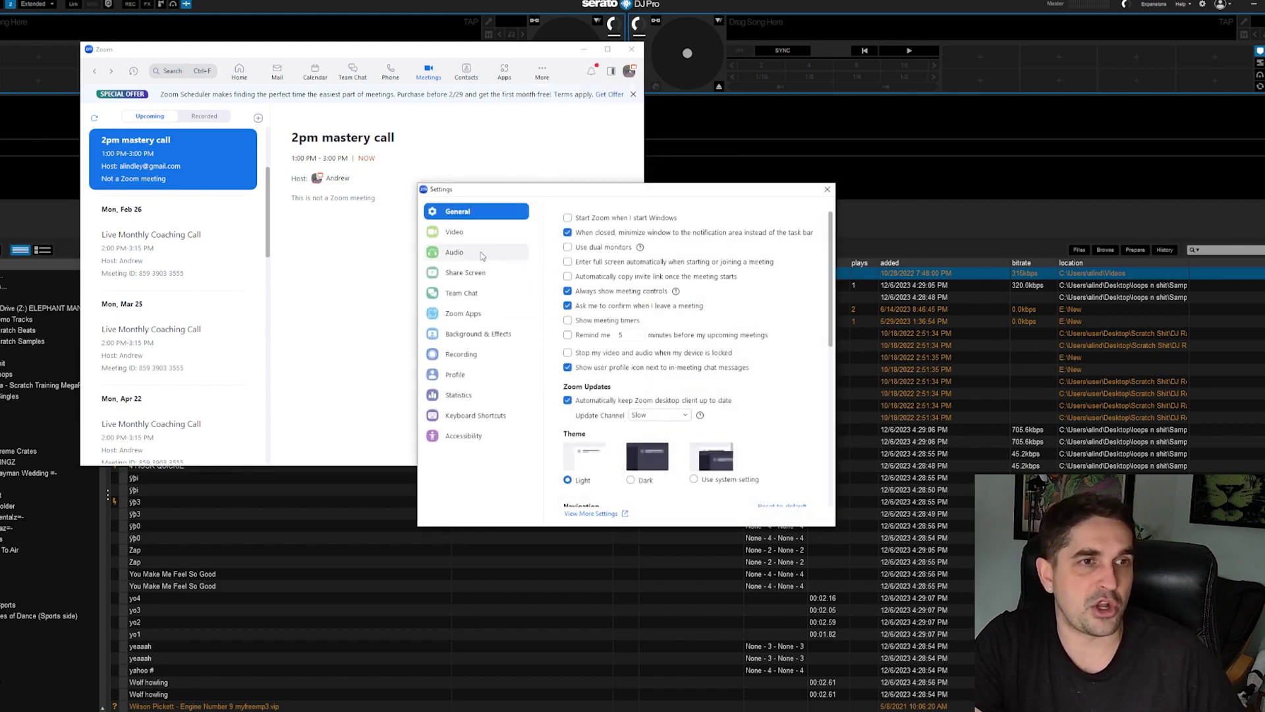
click(458, 232)
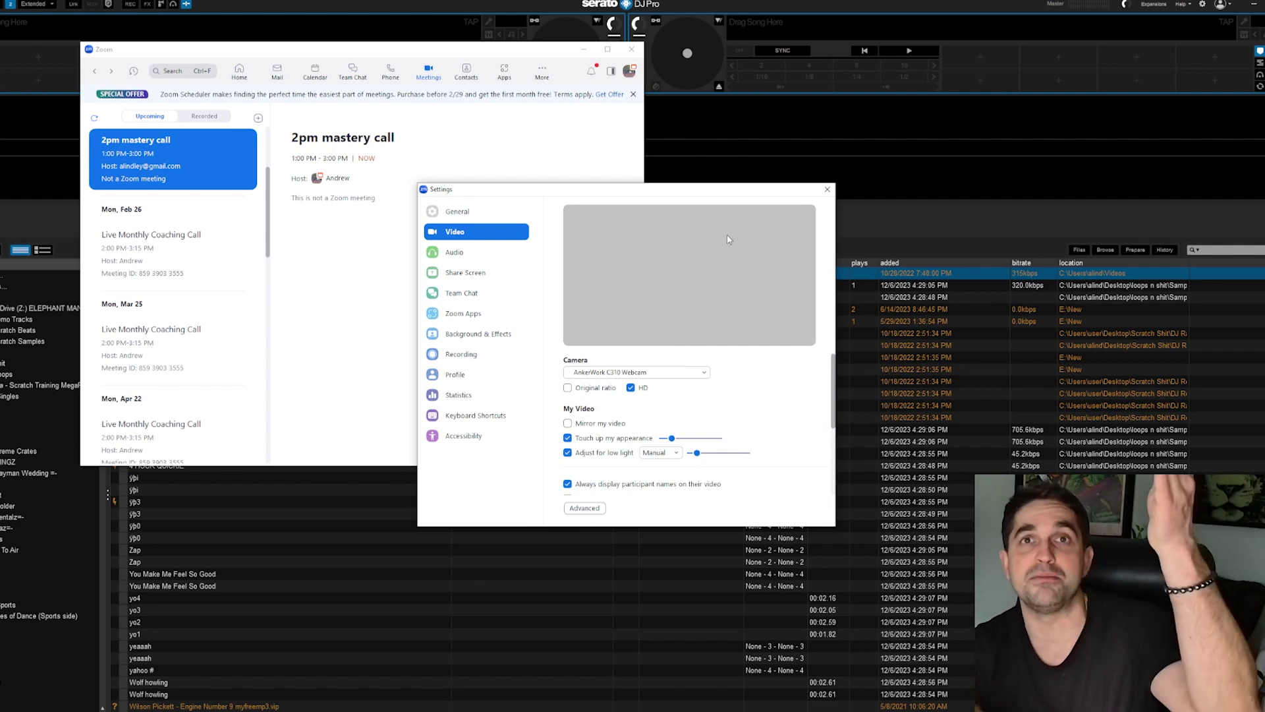
click(658, 372)
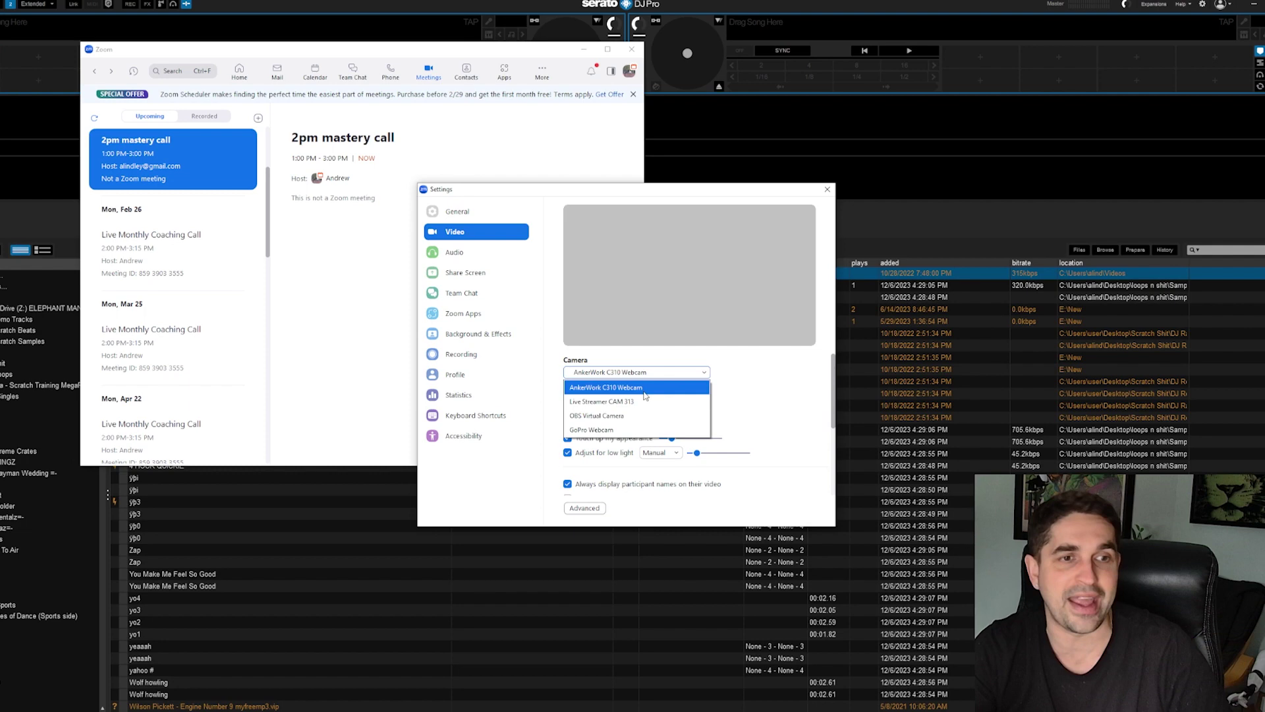
click(646, 395)
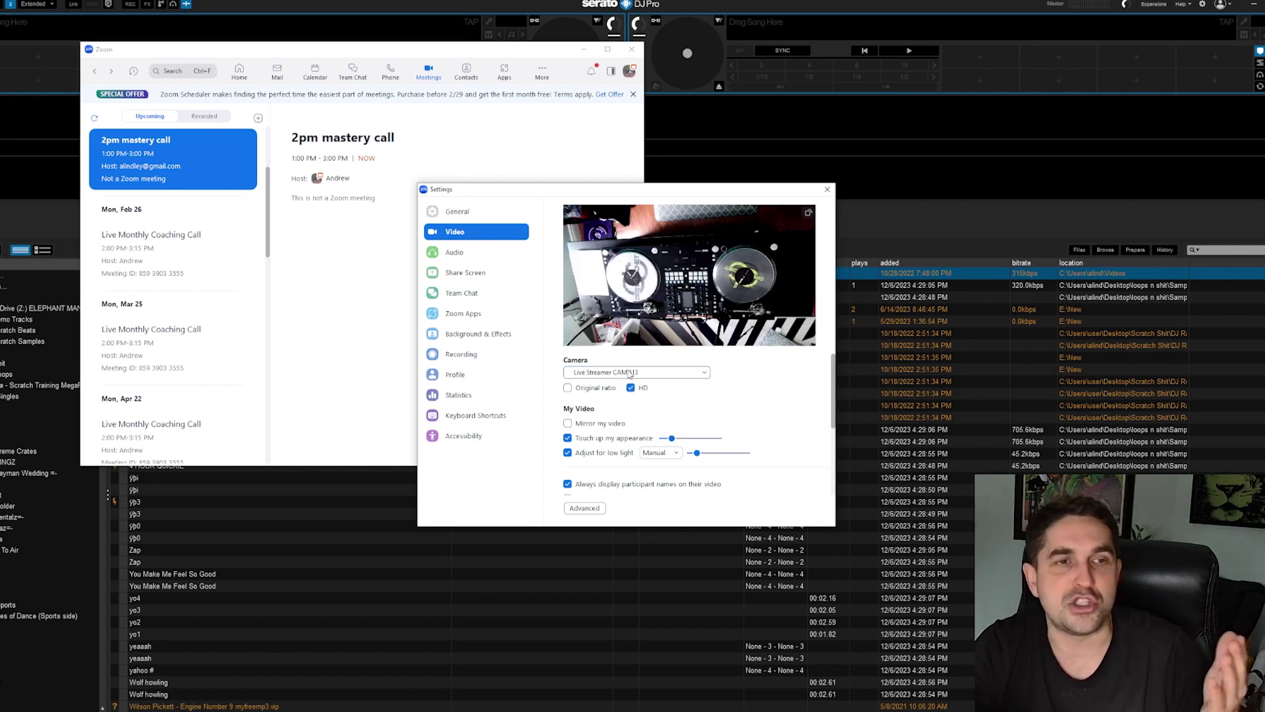
Try AnkerWork C310, OBS Virtual Camera and GoPro Webcam, then settle on Live Streamer CAM 313.
click(629, 373)
click(635, 401)
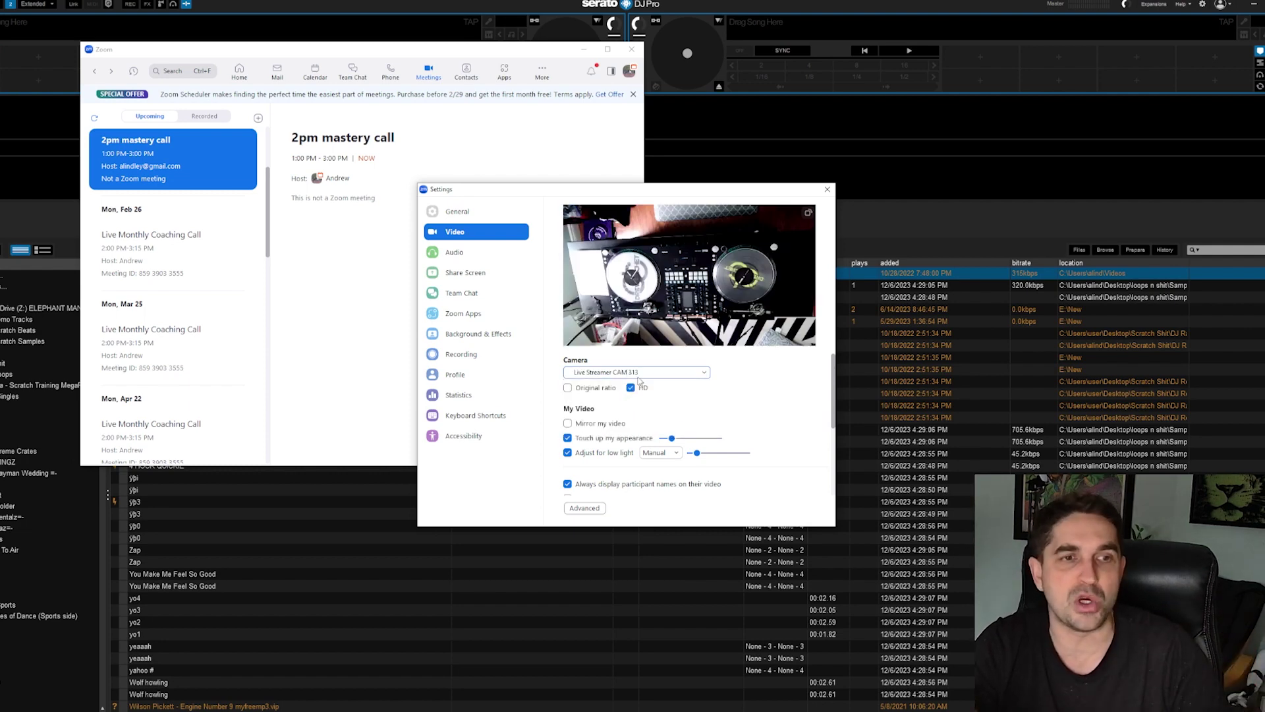
click(640, 373)
click(632, 416)
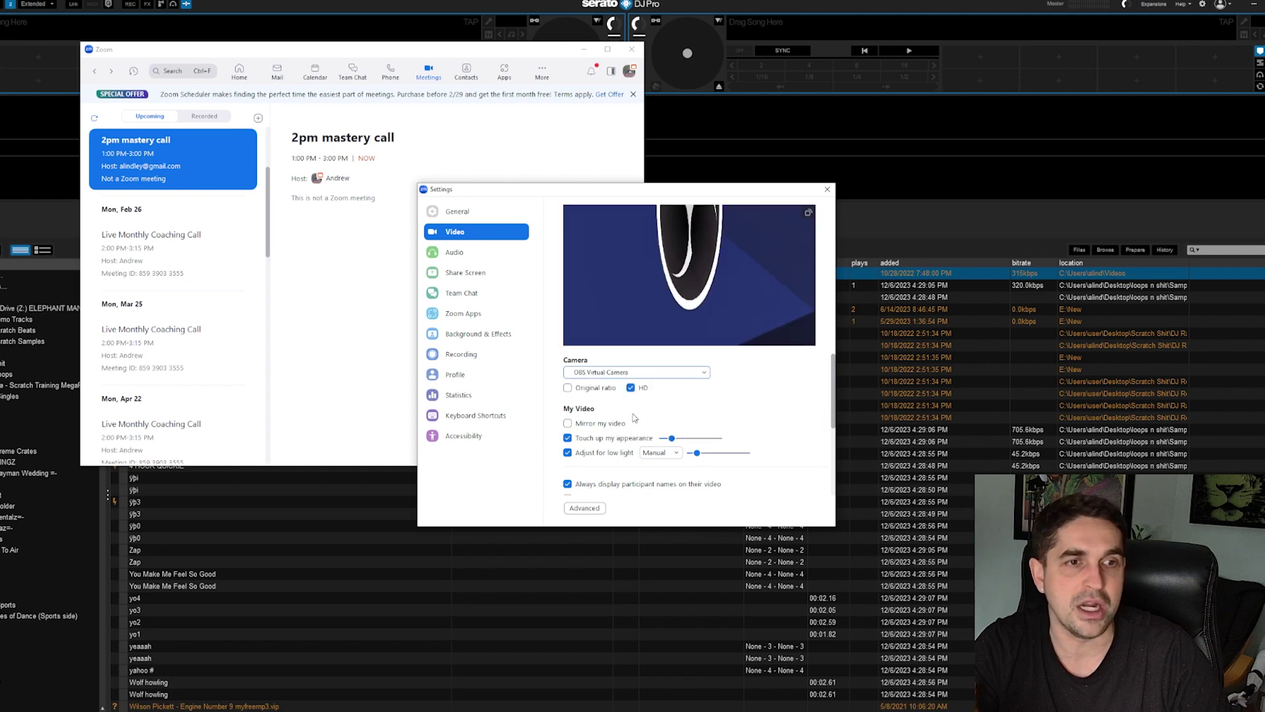
click(658, 372)
click(643, 430)
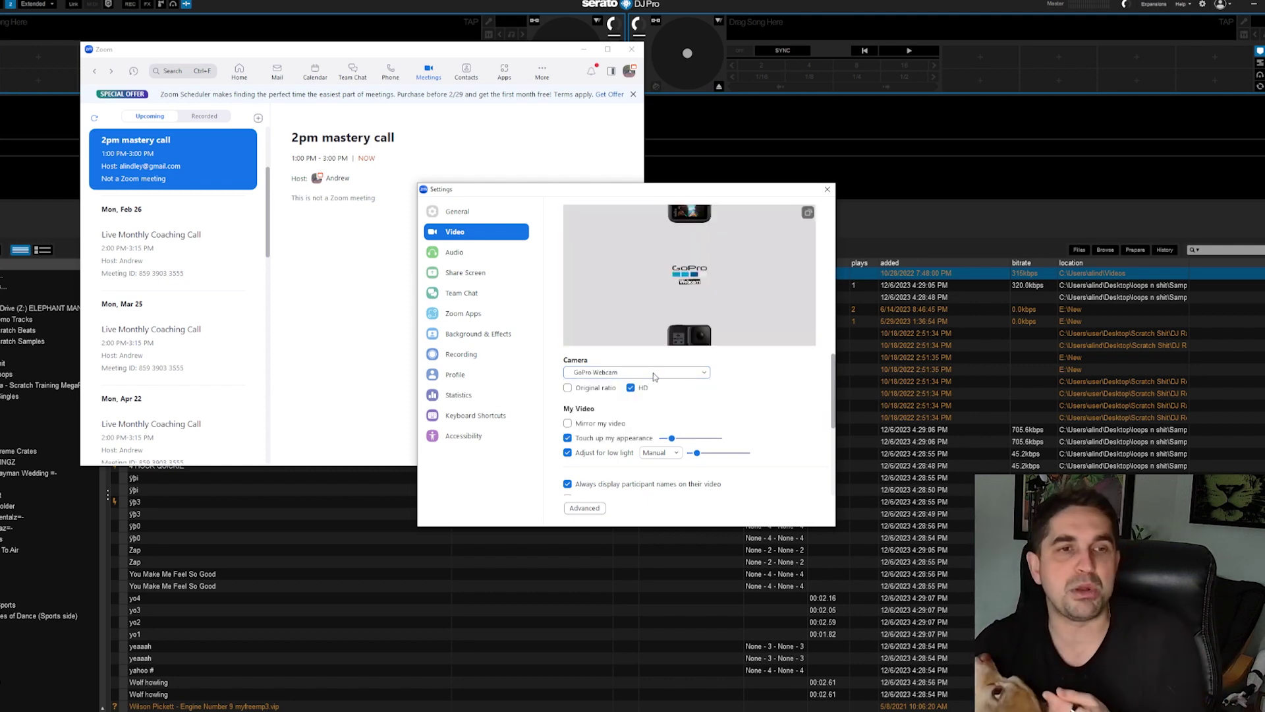
click(644, 374)
click(645, 403)
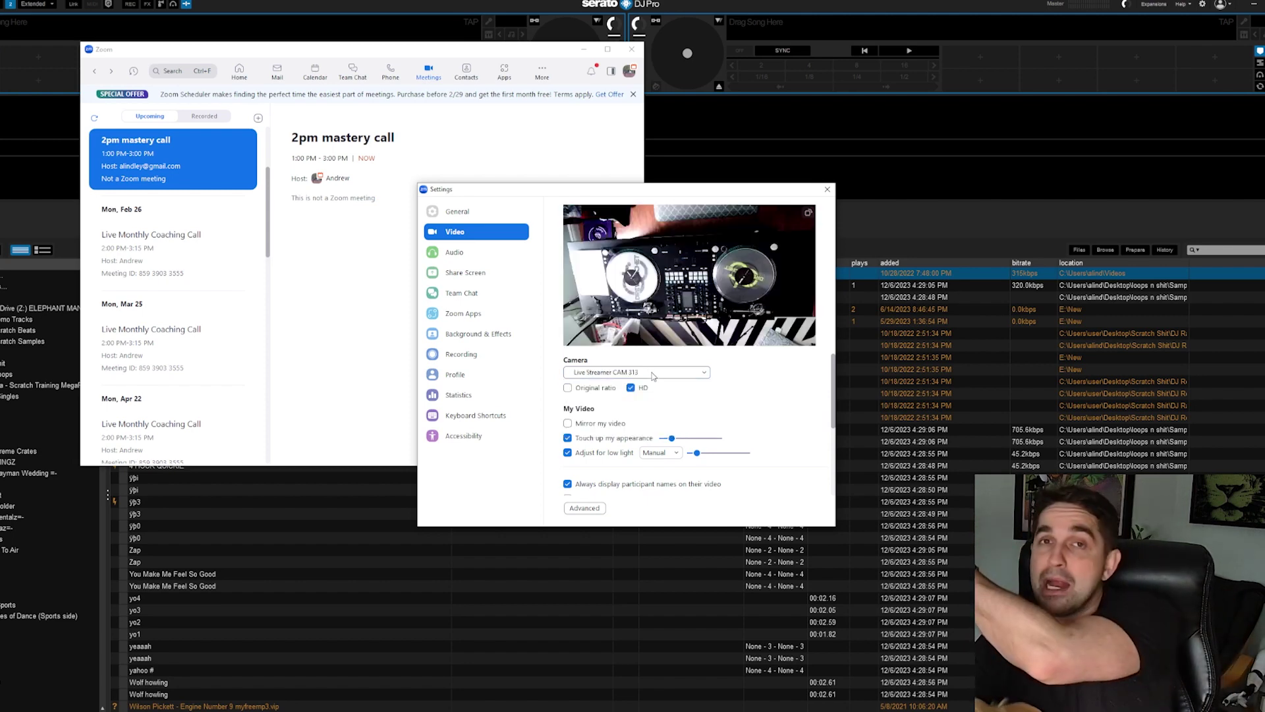
click(646, 372)
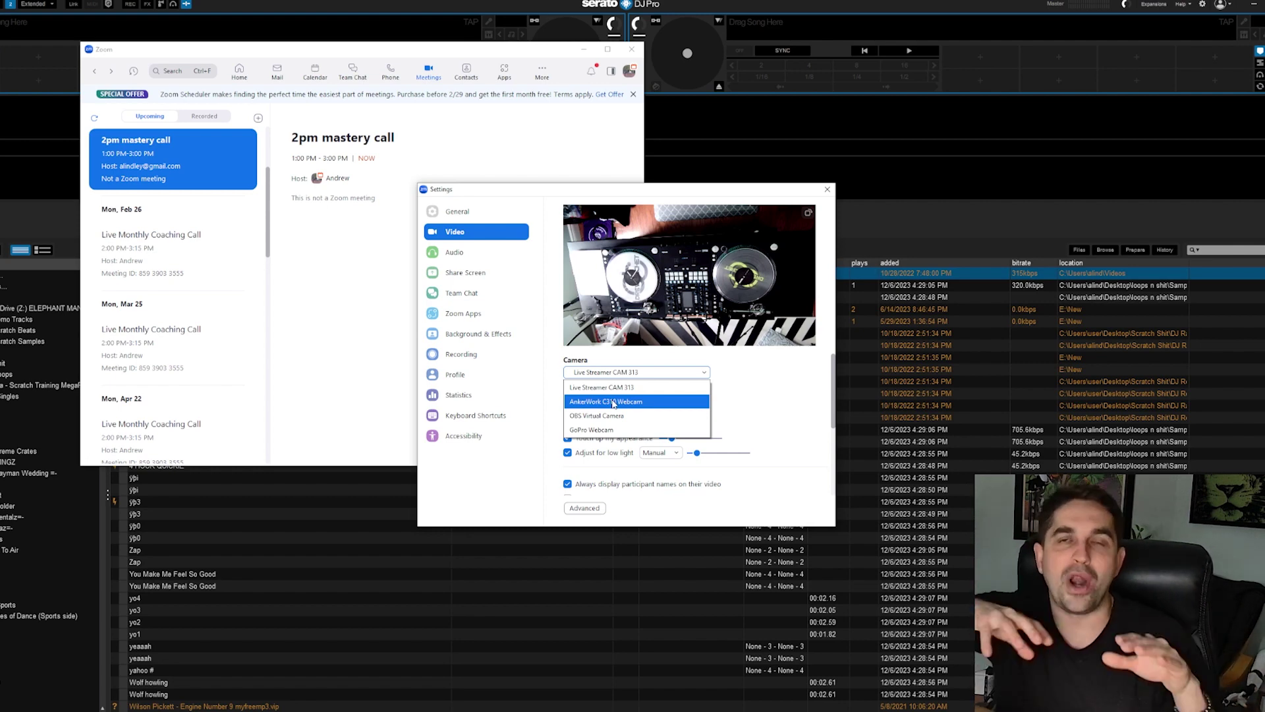
key(Escape)
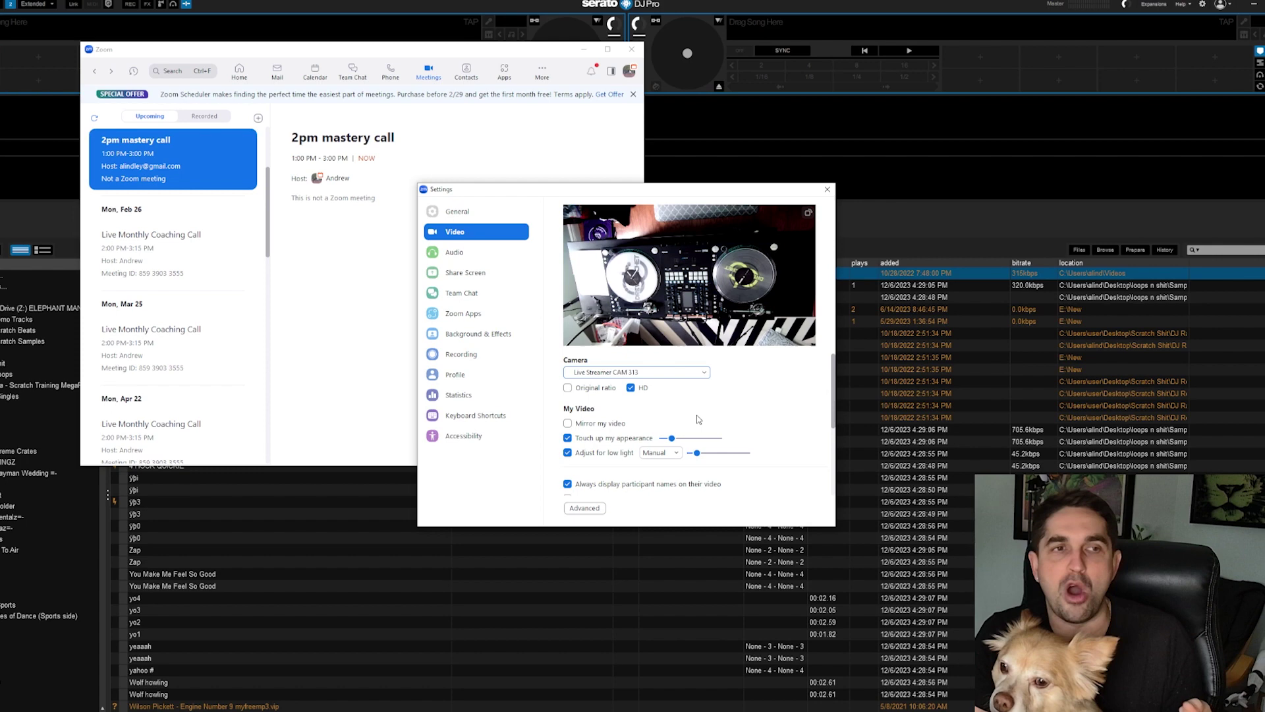
Open Zoom's Audio page and browse the microphone list, leaving Analogue 1 + 2 (Focusrite USB Audio) selected.
click(452, 258)
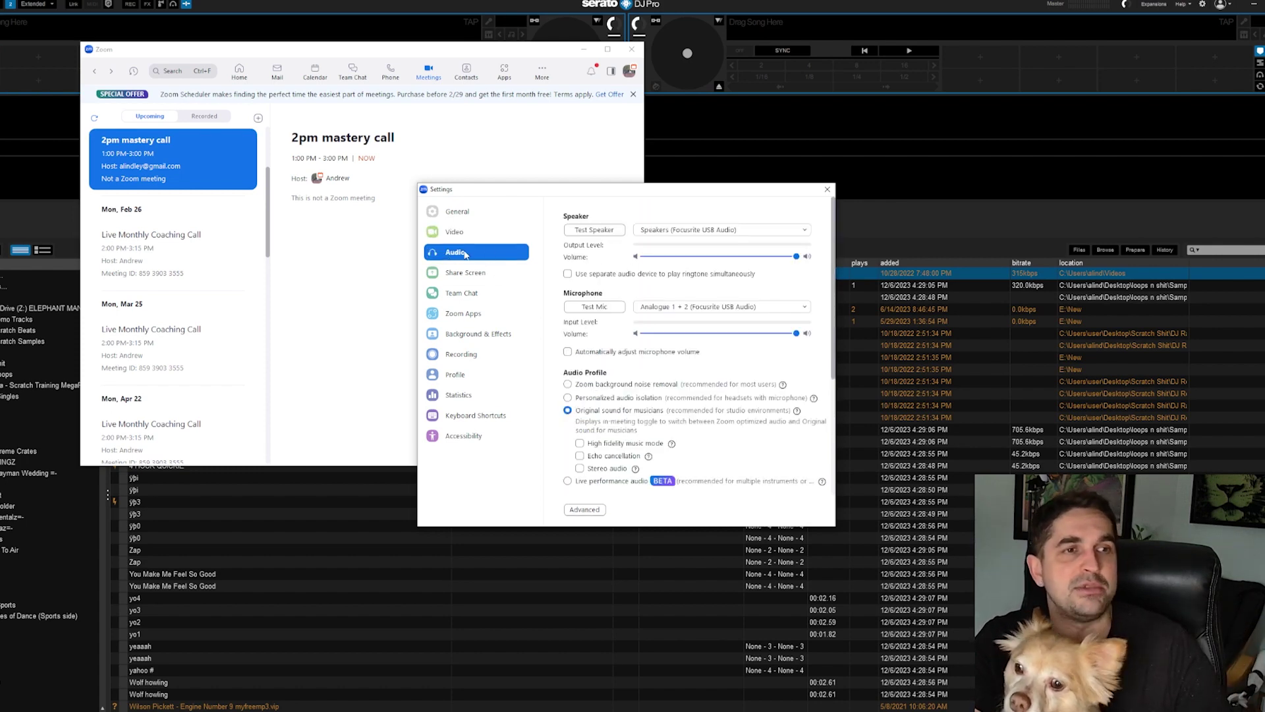
click(692, 307)
click(692, 308)
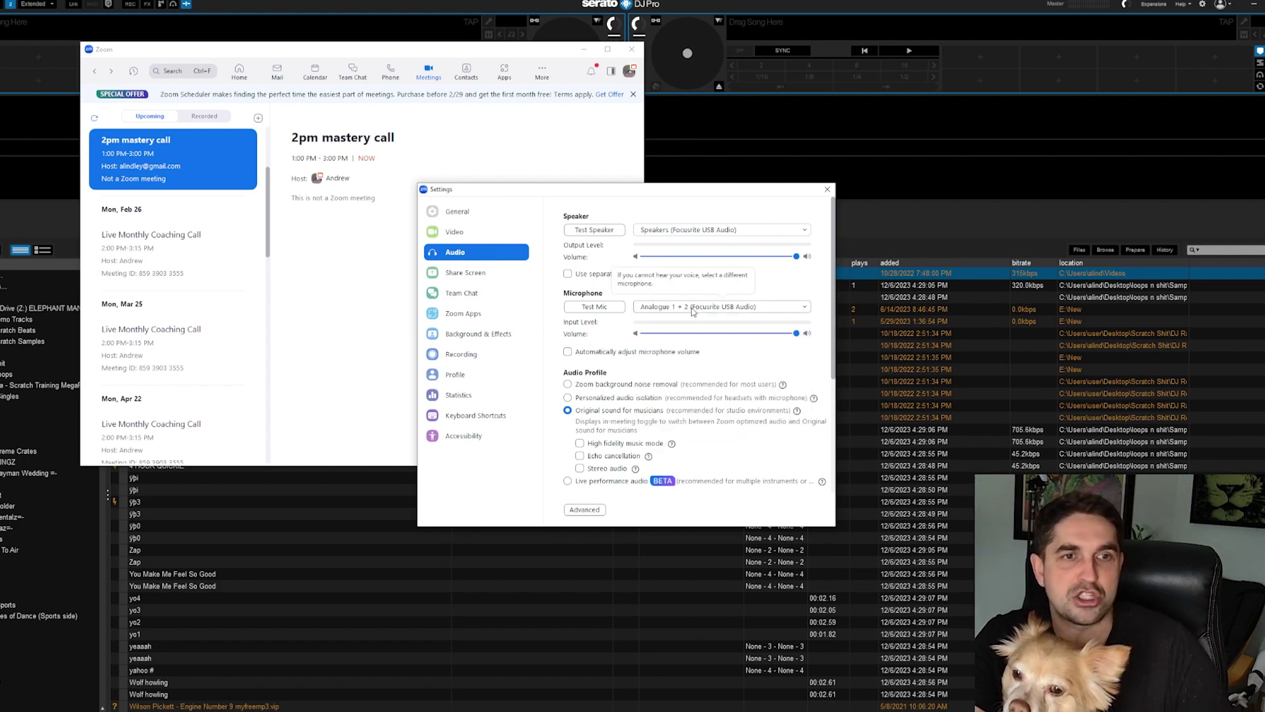
click(694, 309)
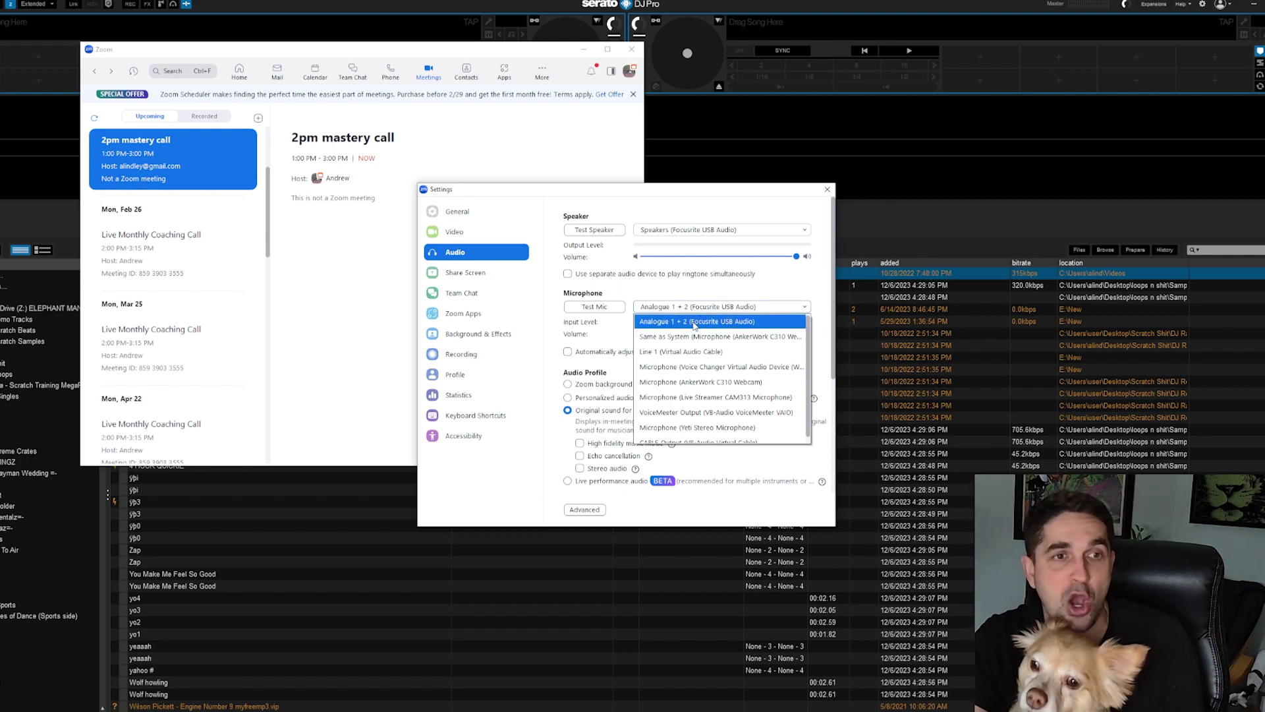
click(694, 322)
click(721, 307)
scroll(693, 408, down, 1)
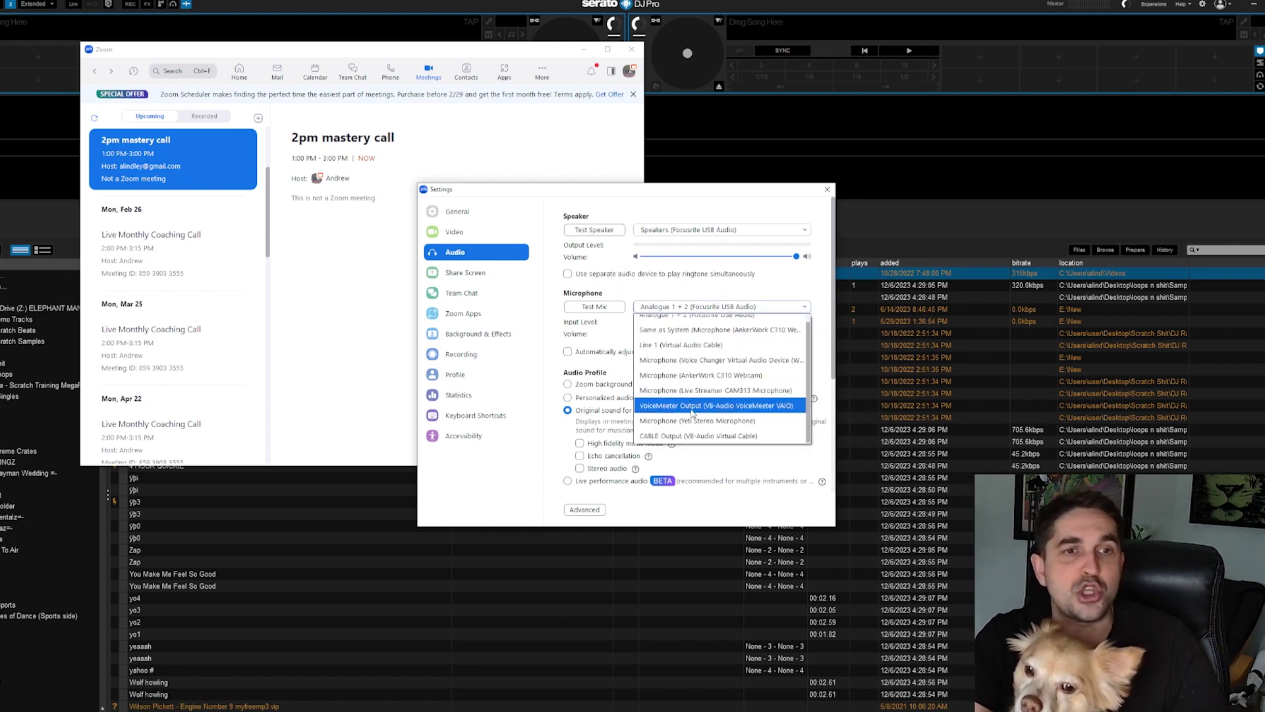
scroll(692, 412, up, 1)
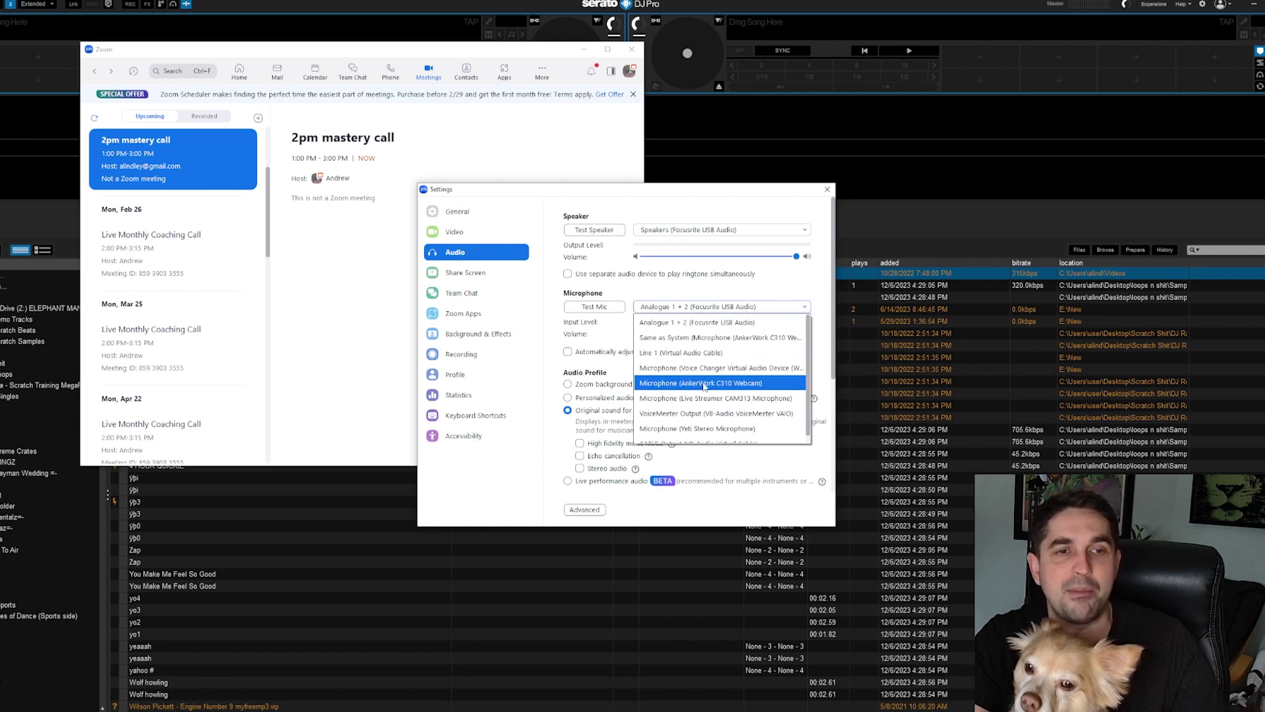
scroll(685, 435, down, 1)
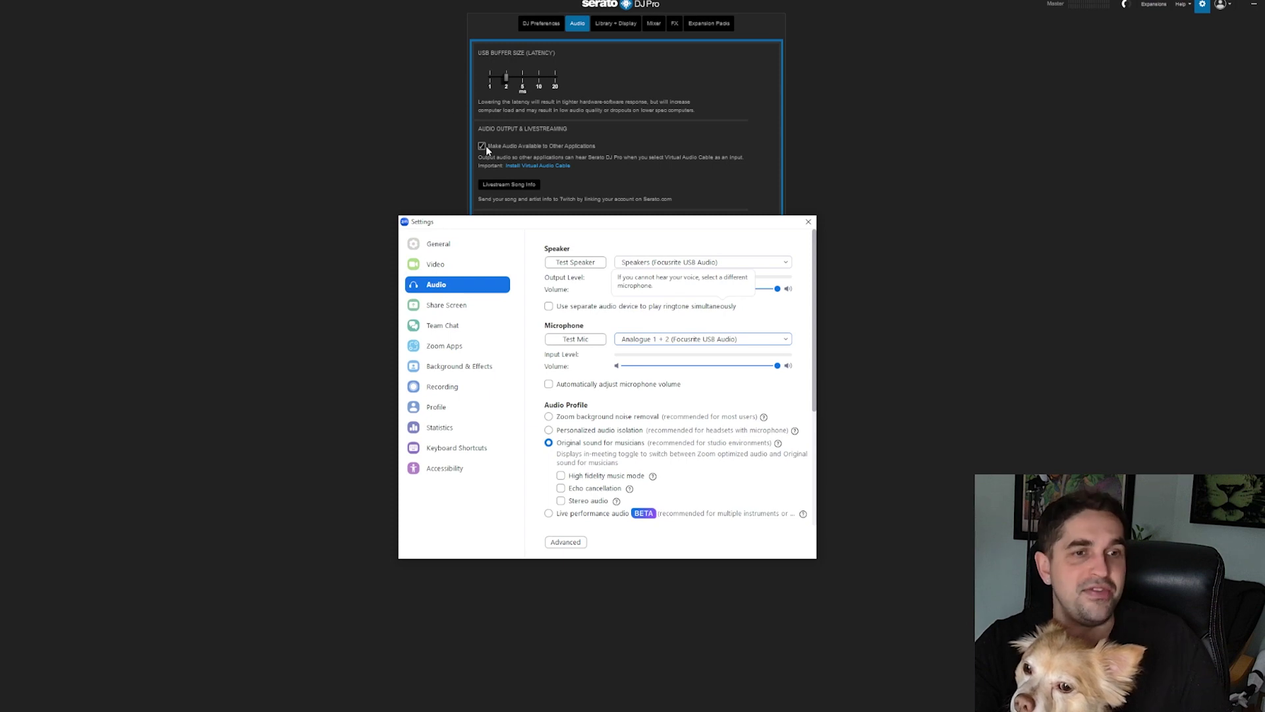
Choose CABLE Output (VB-Audio Virtual Cable) as Zoom's microphone, then reopen the list to check.
click(672, 338)
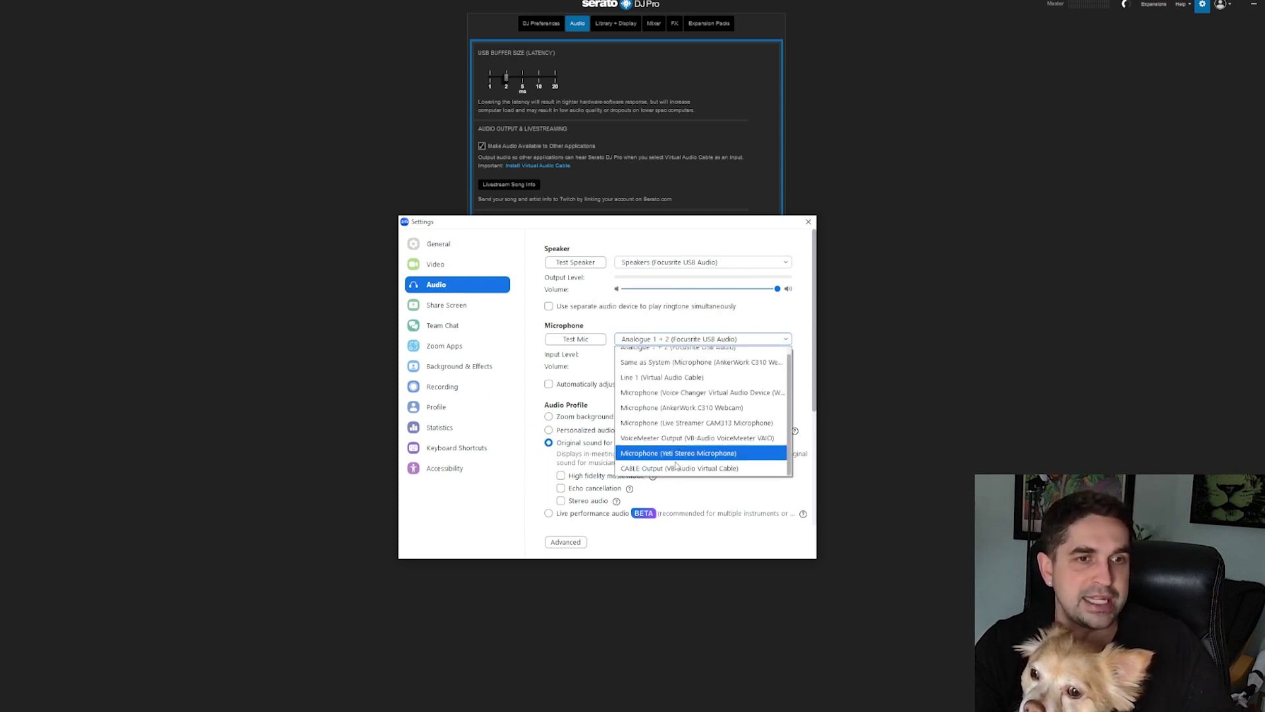
click(676, 468)
click(705, 342)
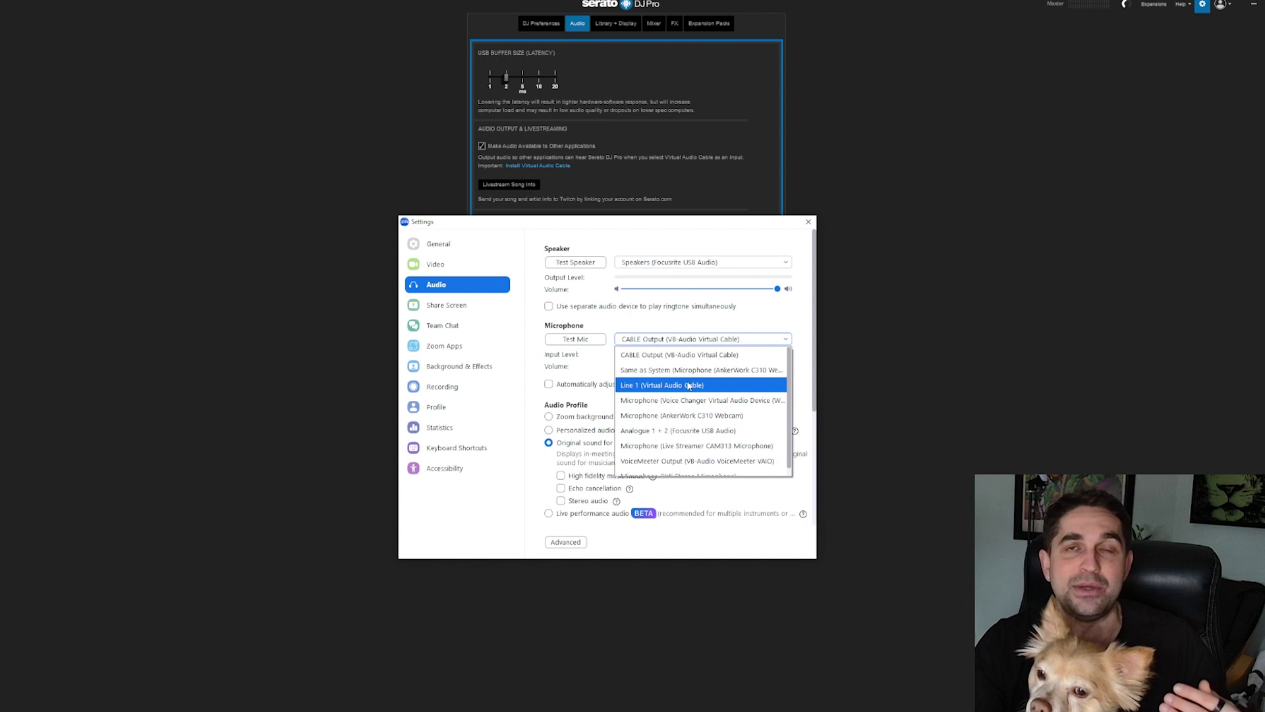
click(722, 350)
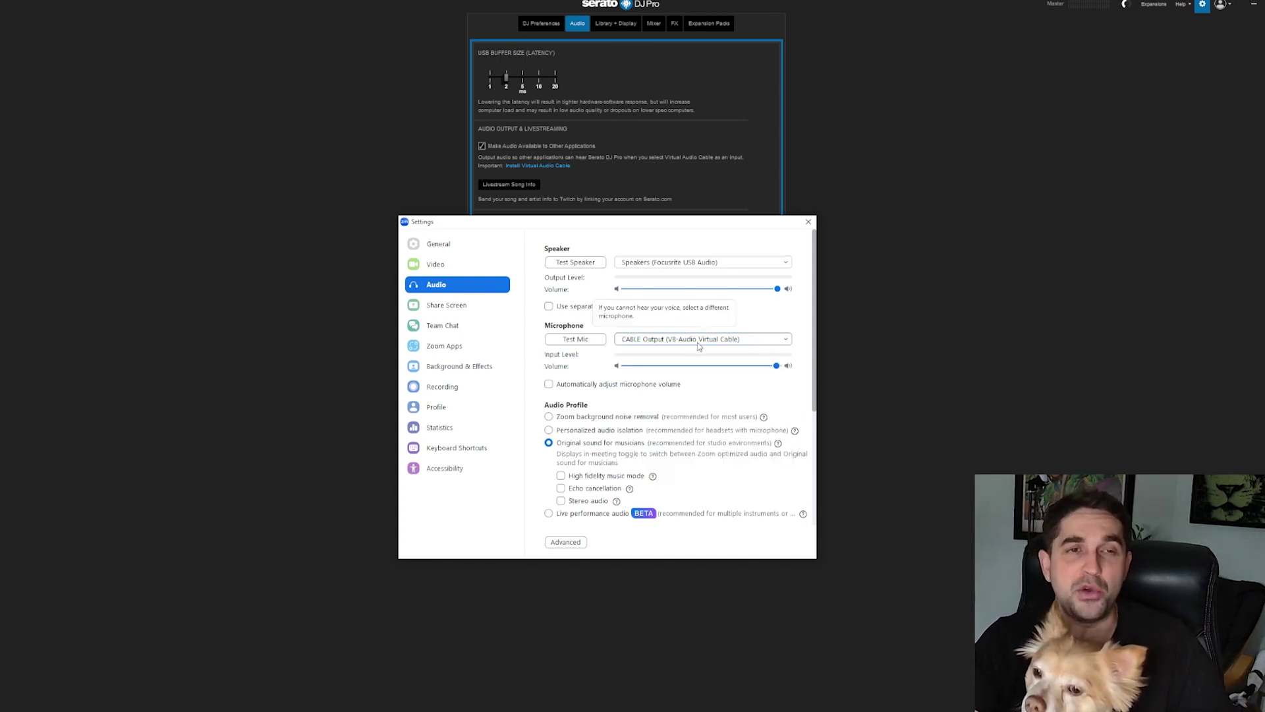
click(699, 344)
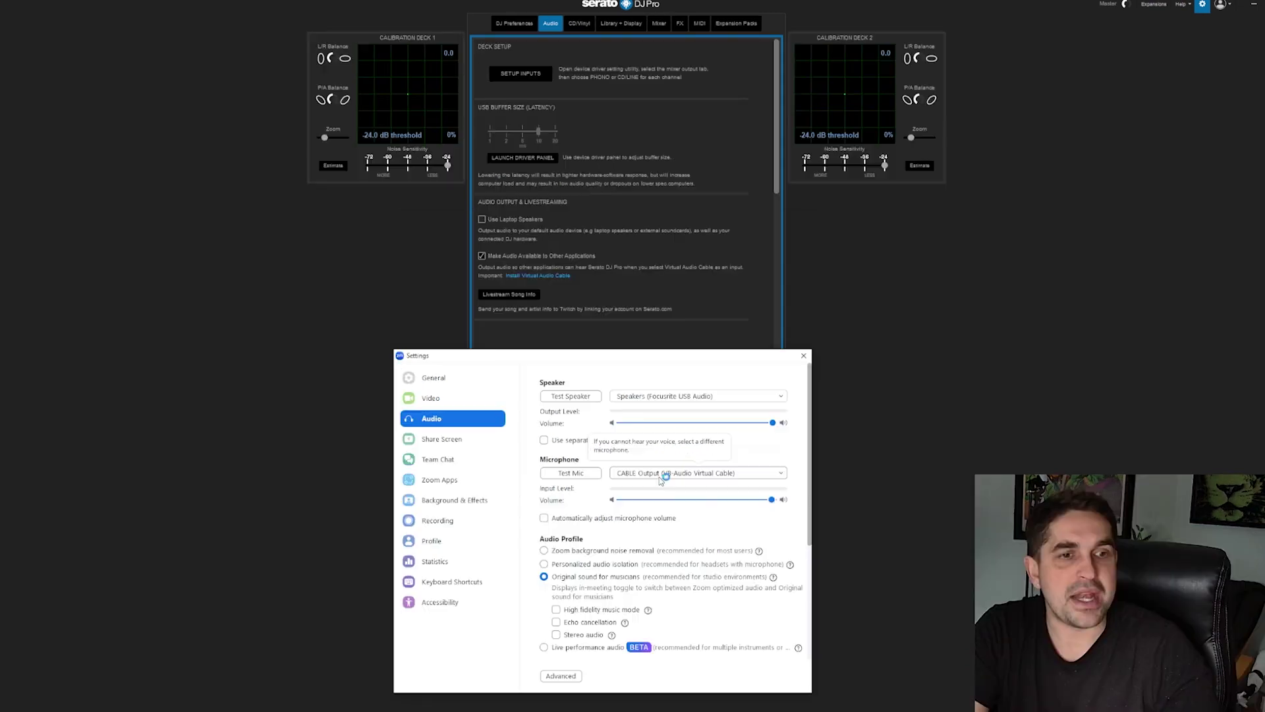
Scroll the microphone list to Line 05/06 (Rane Seventy-Two Audio) and confirm it as Zoom's input.
click(677, 473)
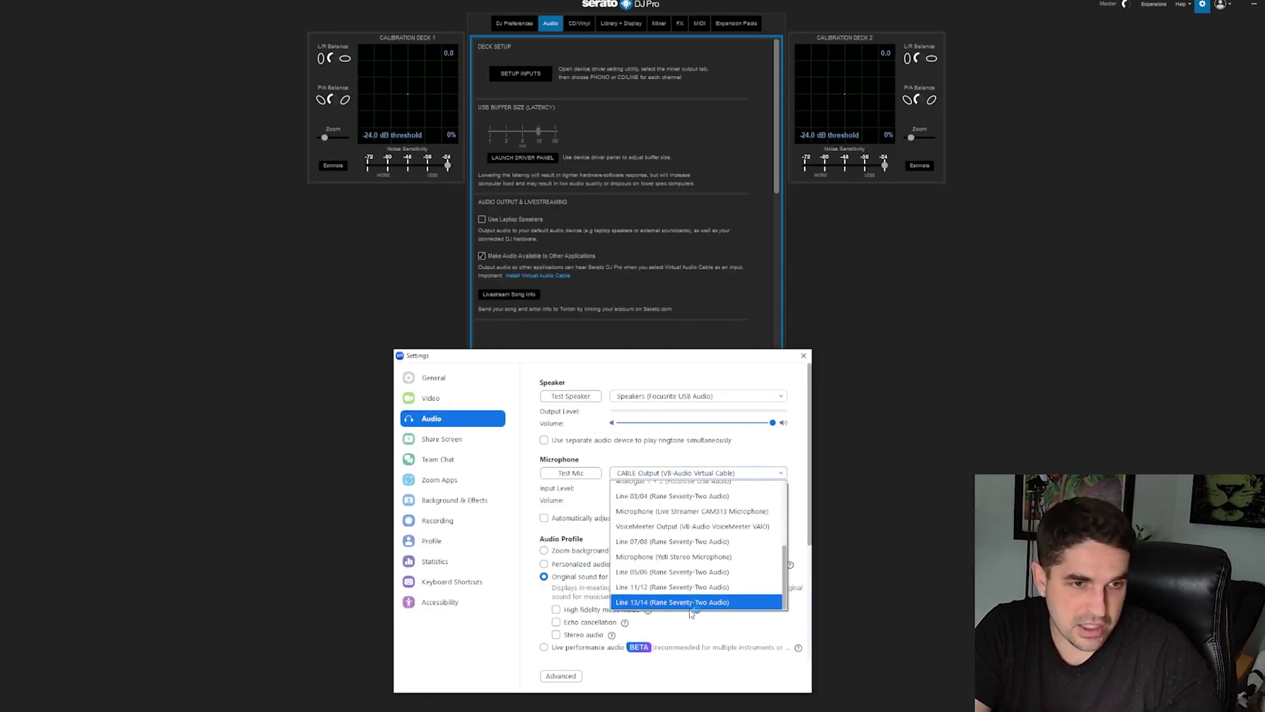
scroll(702, 573, up, 3)
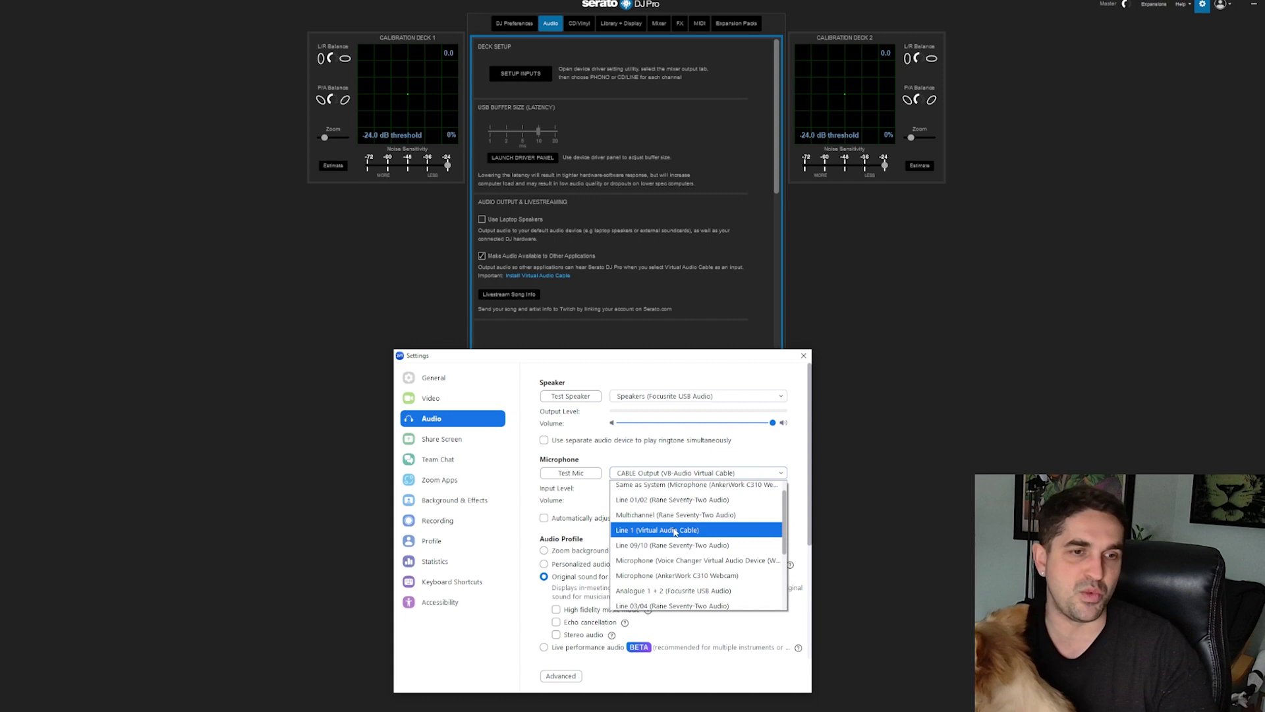
scroll(678, 566, down, 1)
scroll(679, 577, down, 6)
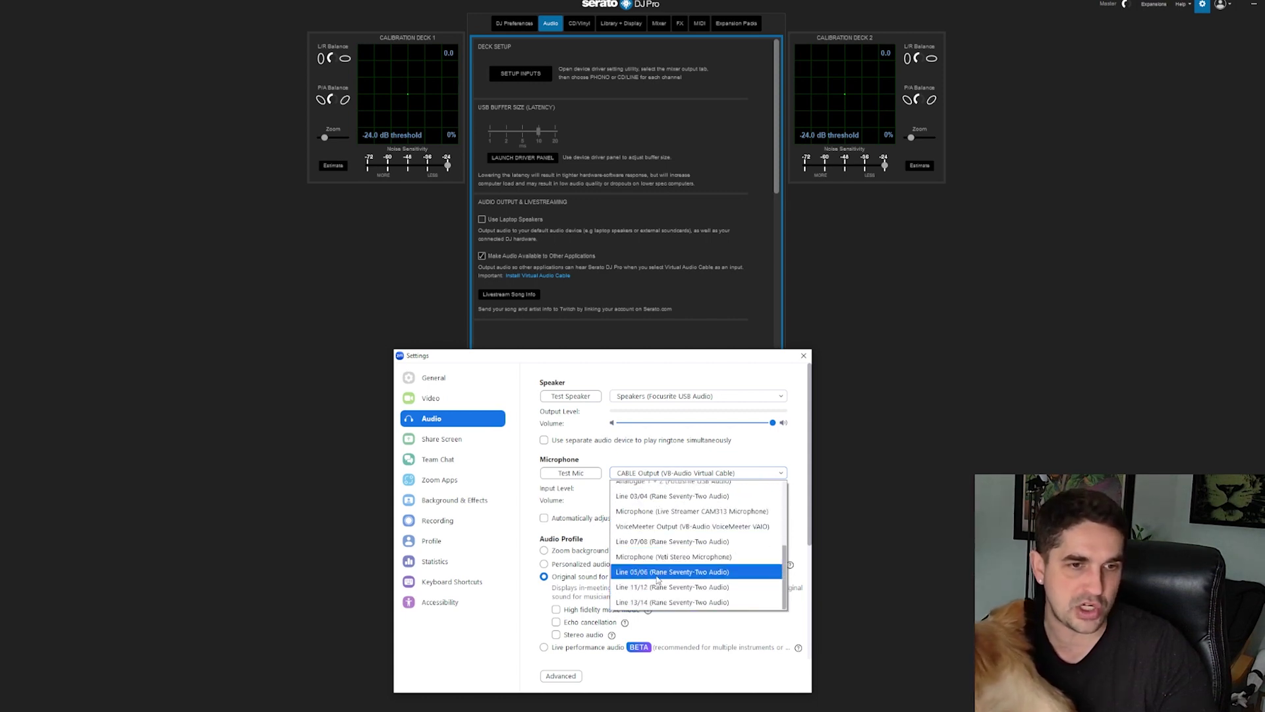
scroll(657, 575, up, 7)
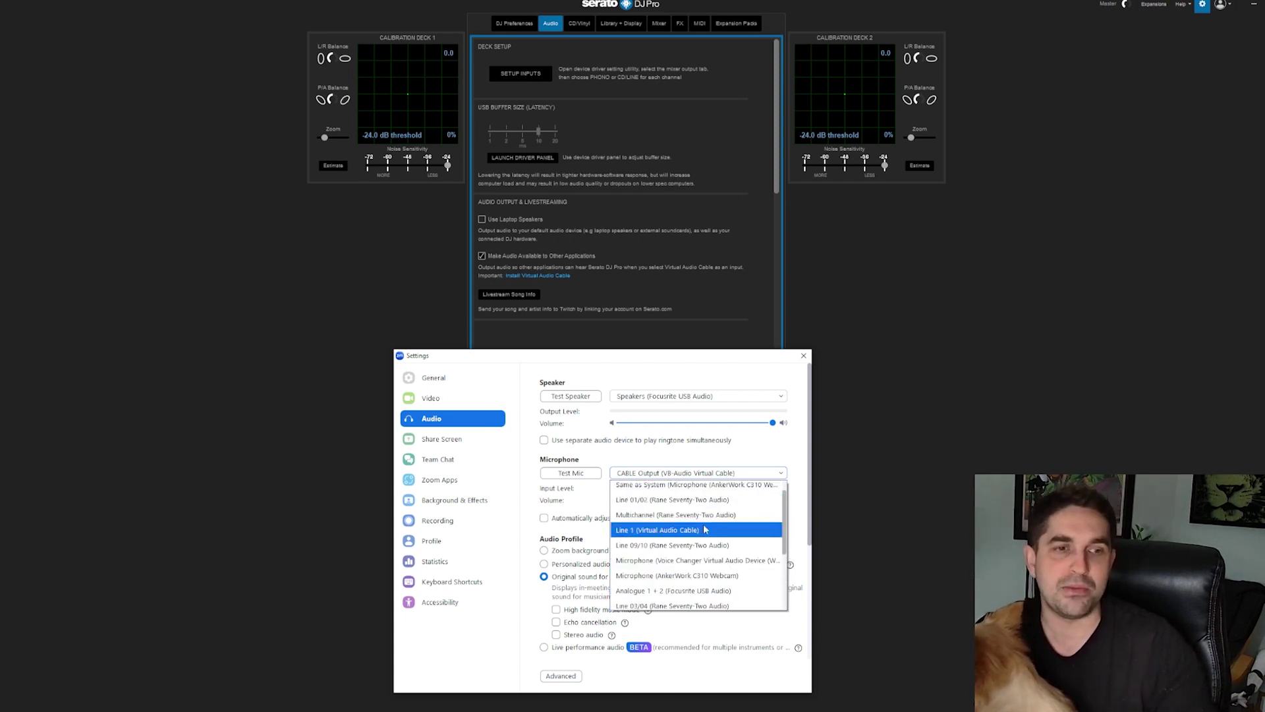
scroll(672, 567, down, 7)
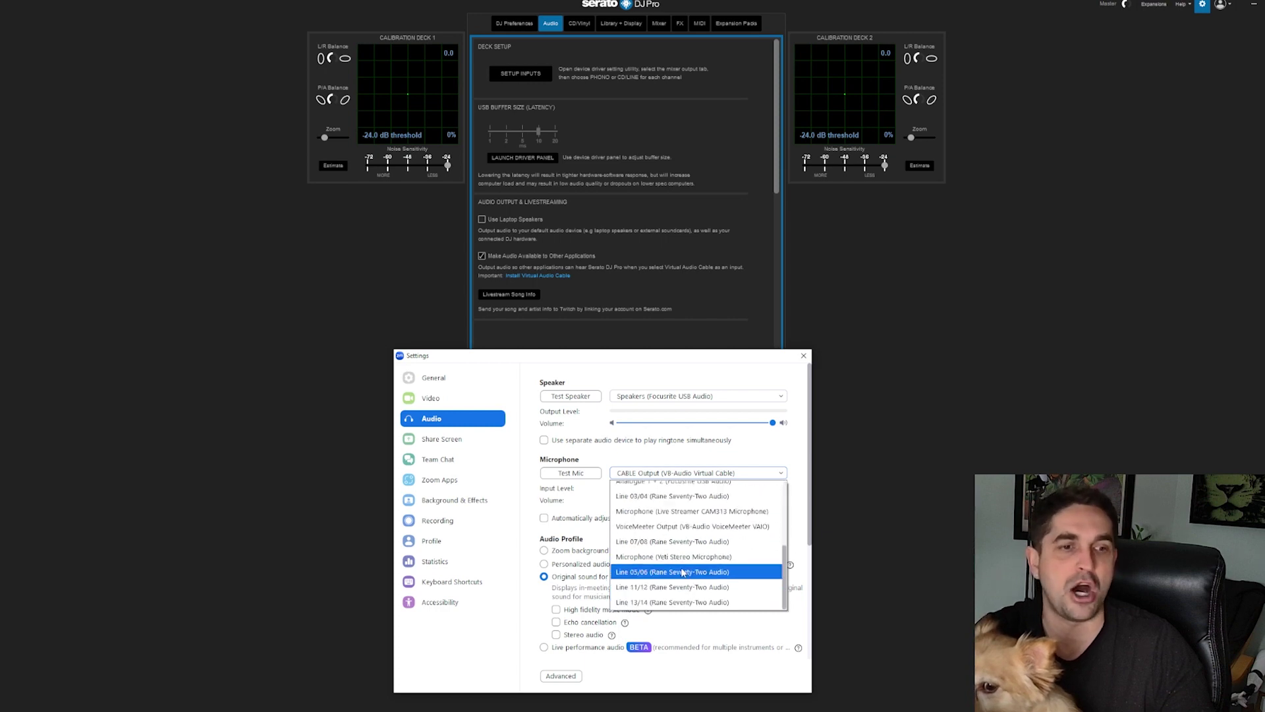
key(Escape)
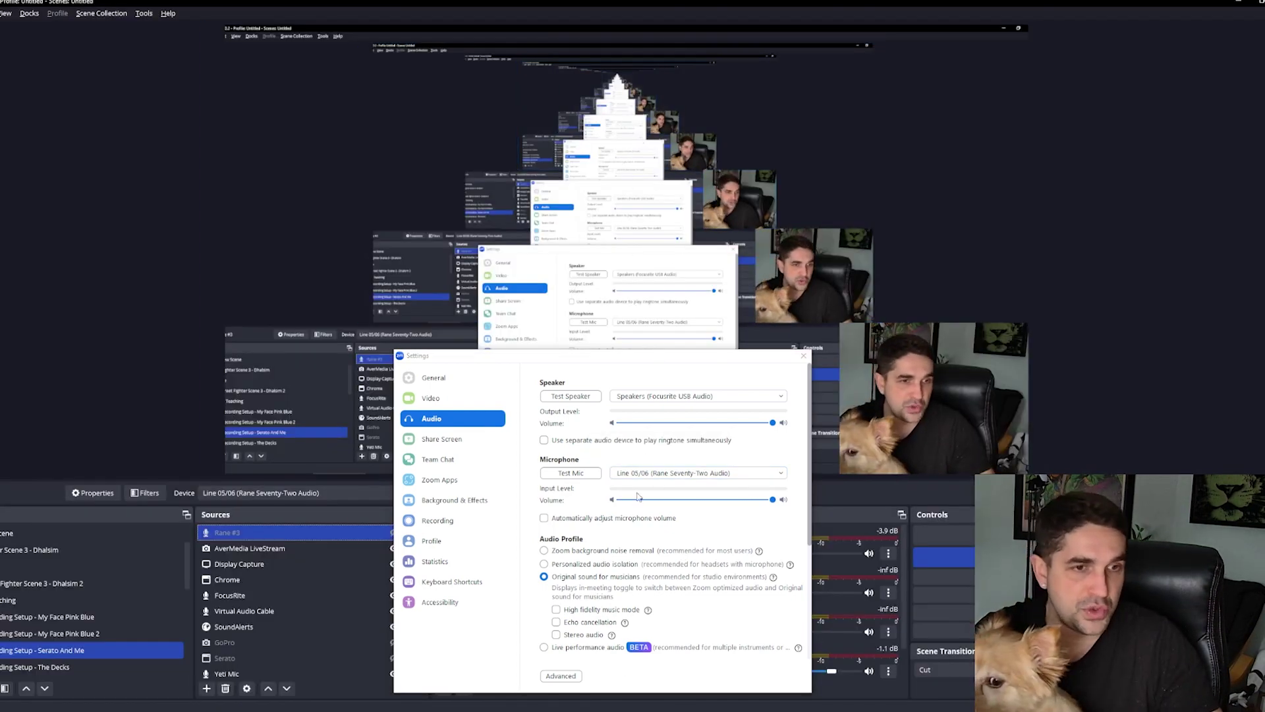
Move Zoom's Settings to the top right, select OBS's Rane #3 source, then switch to Serato DJ Pro.
drag(593, 356, 945, 98)
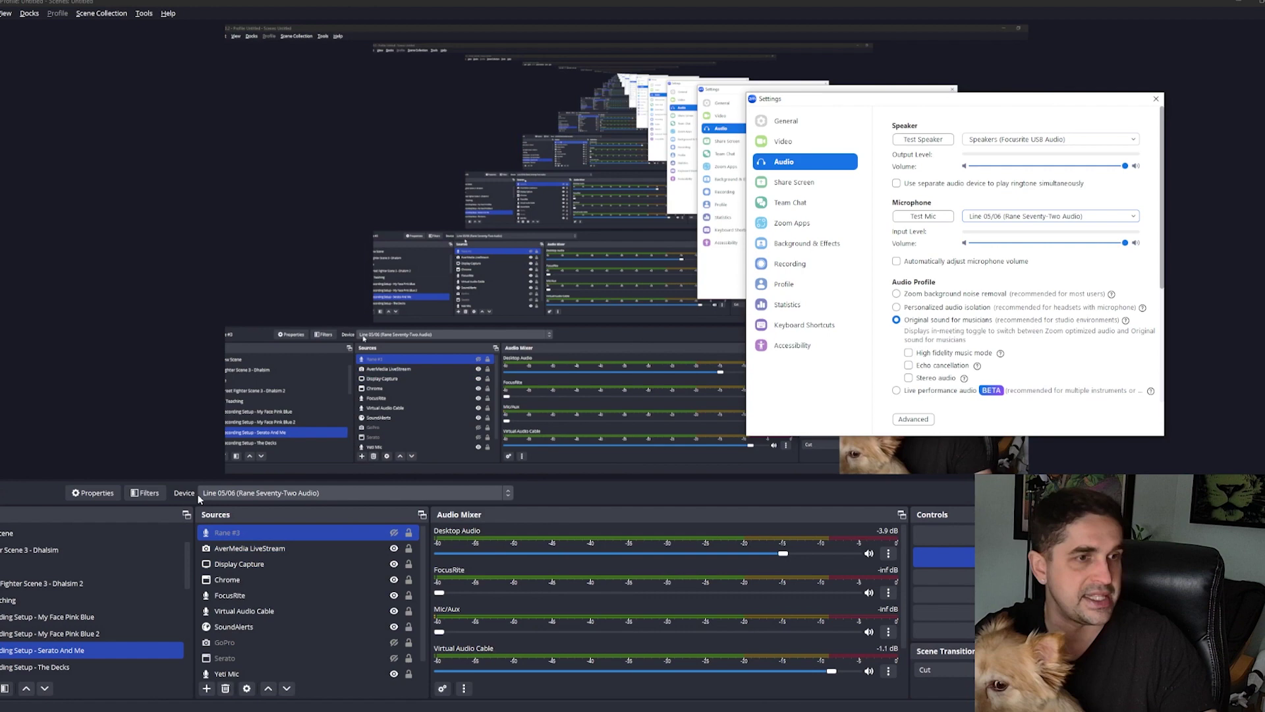
click(245, 504)
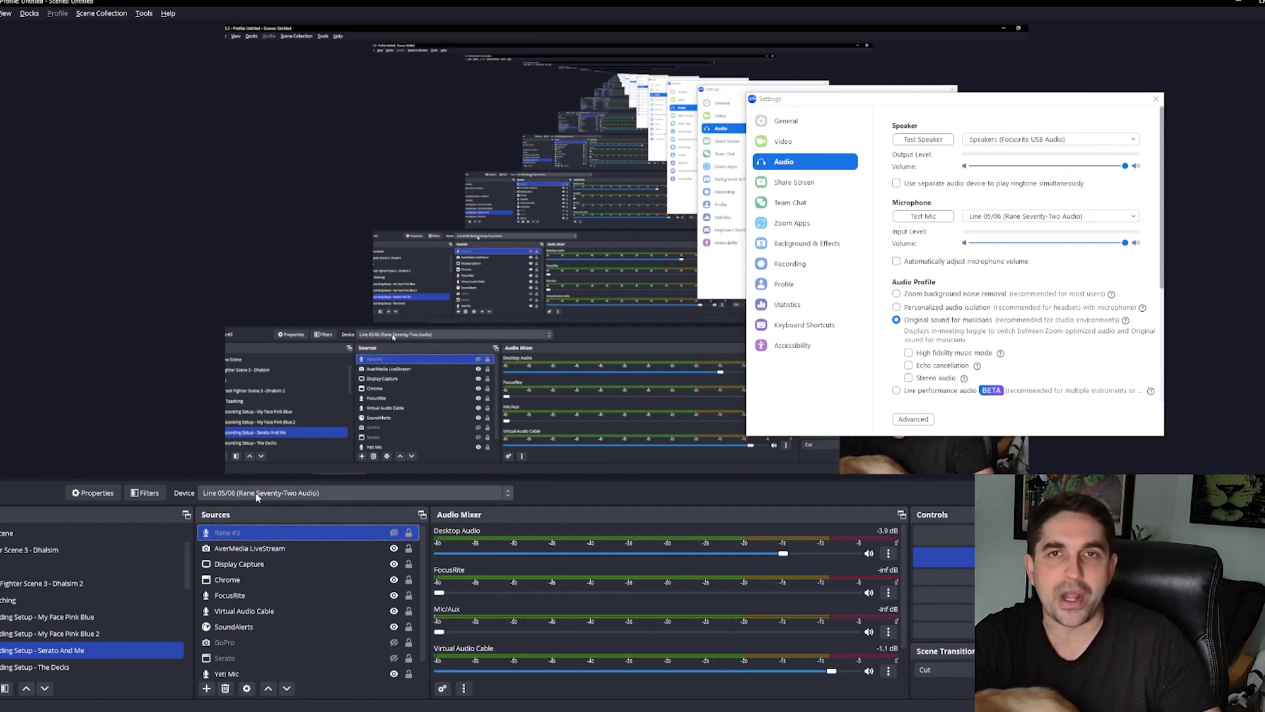
key(alt+Tab)
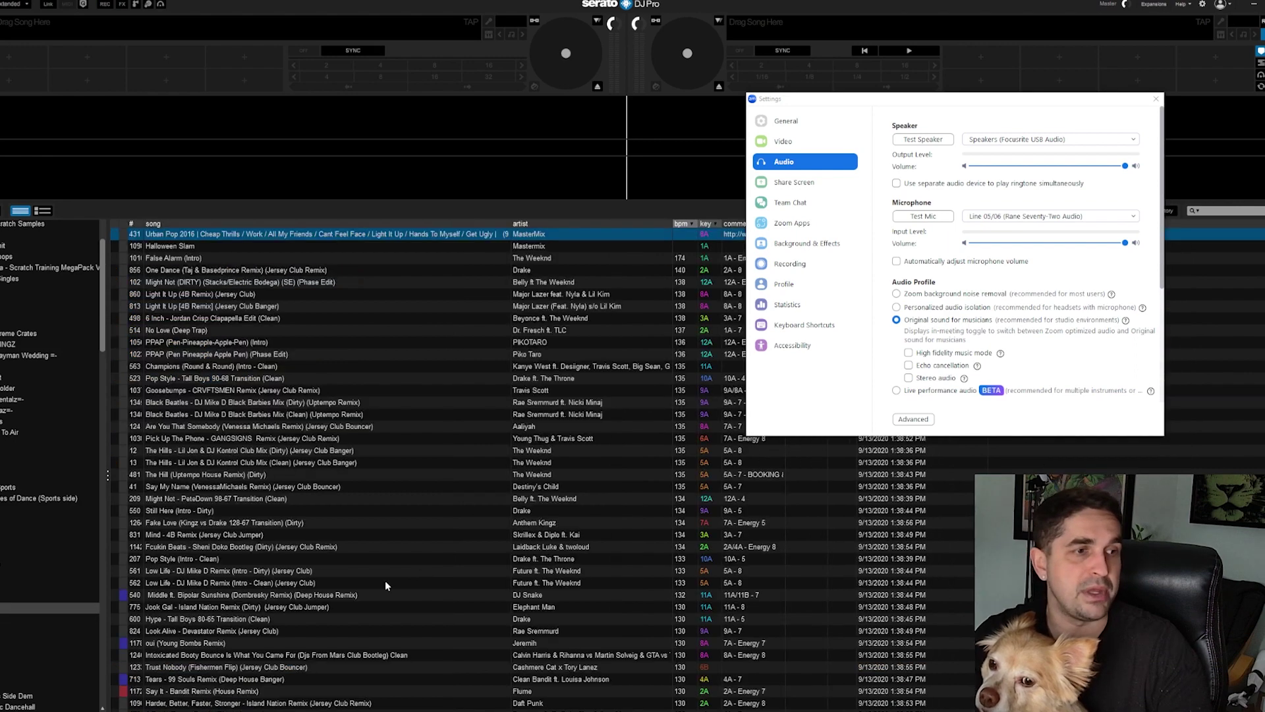
Load Pop Style (Intro - Clean) on deck 1 for a play/stop test, then play it on deck 2.
drag(385, 558, 369, 33)
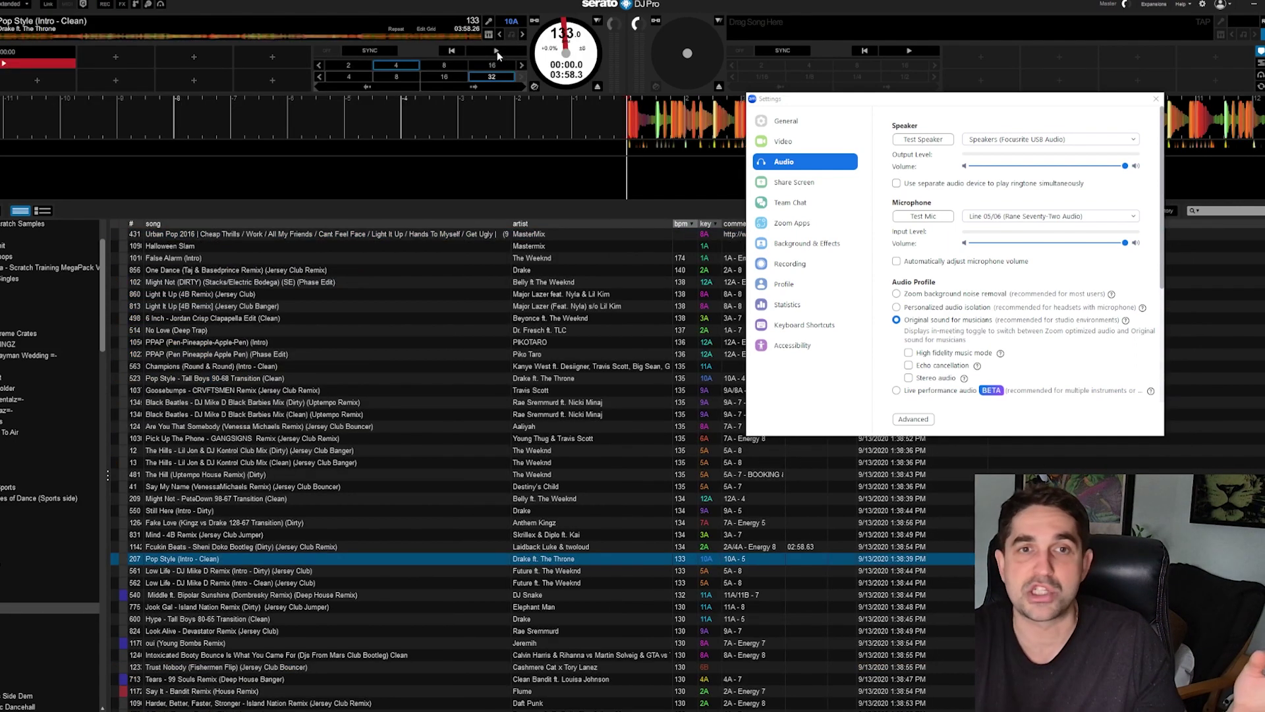
click(497, 51)
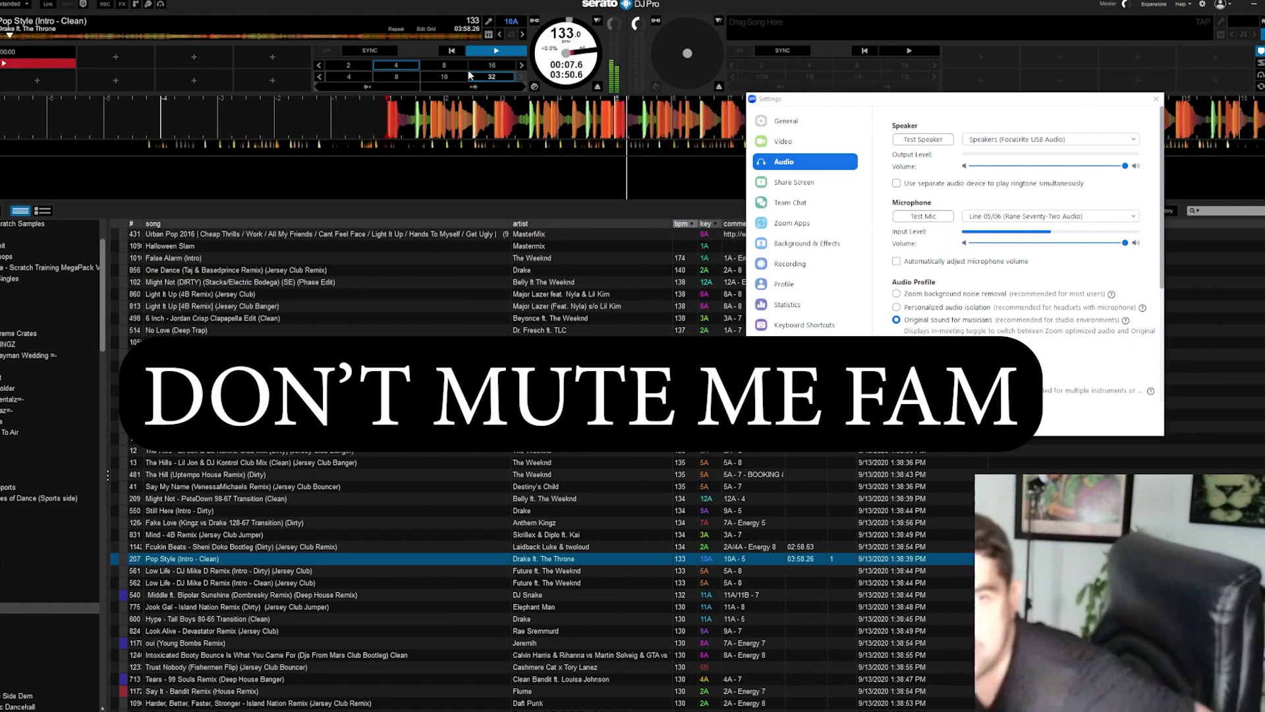
click(503, 49)
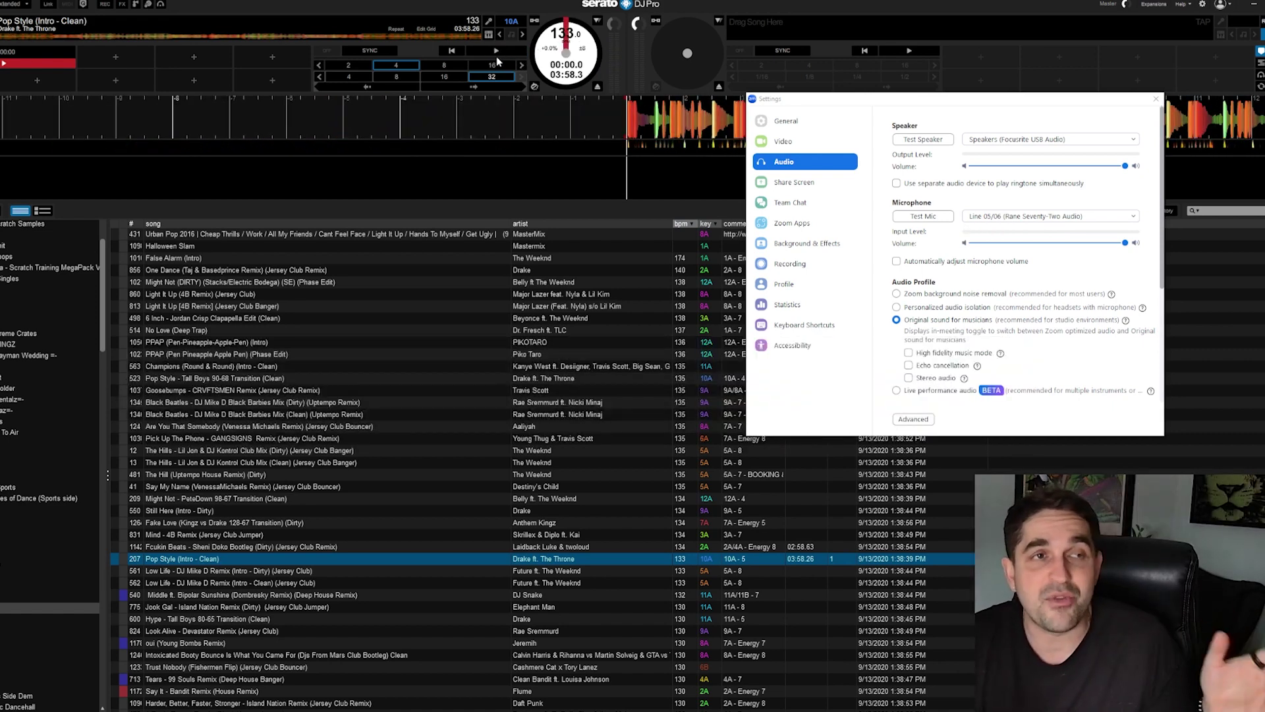
click(496, 50)
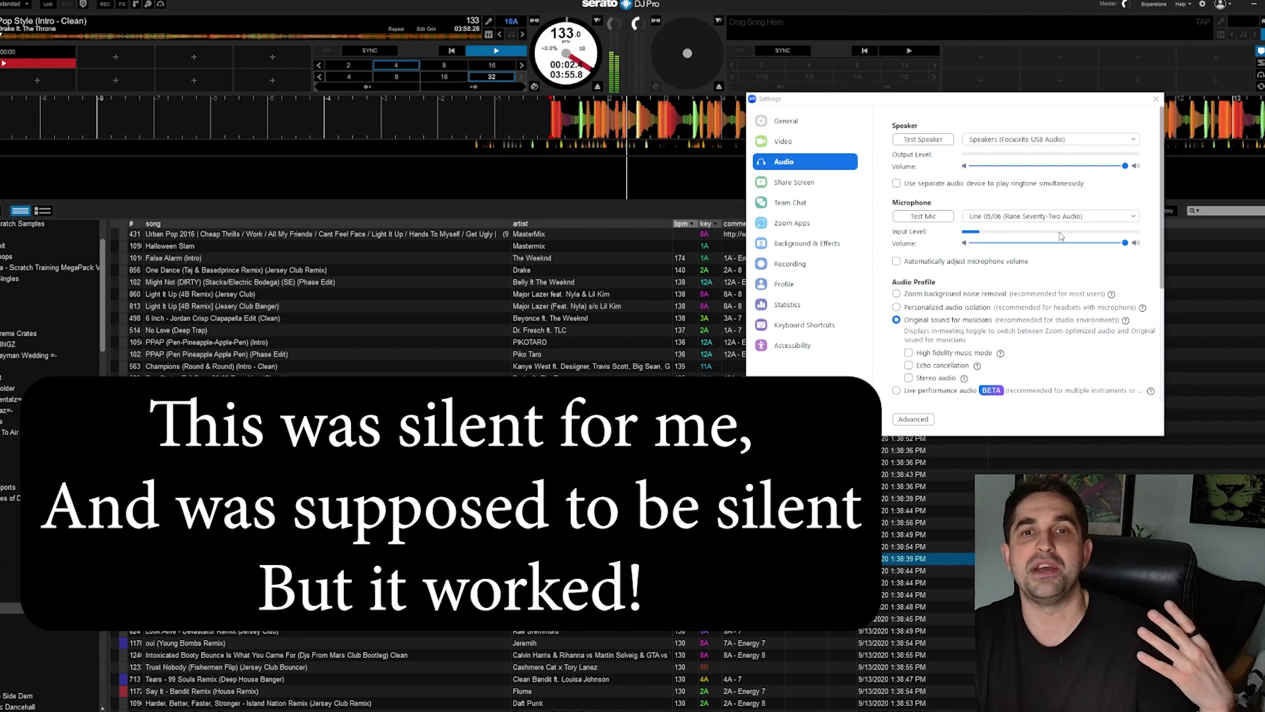
click(502, 49)
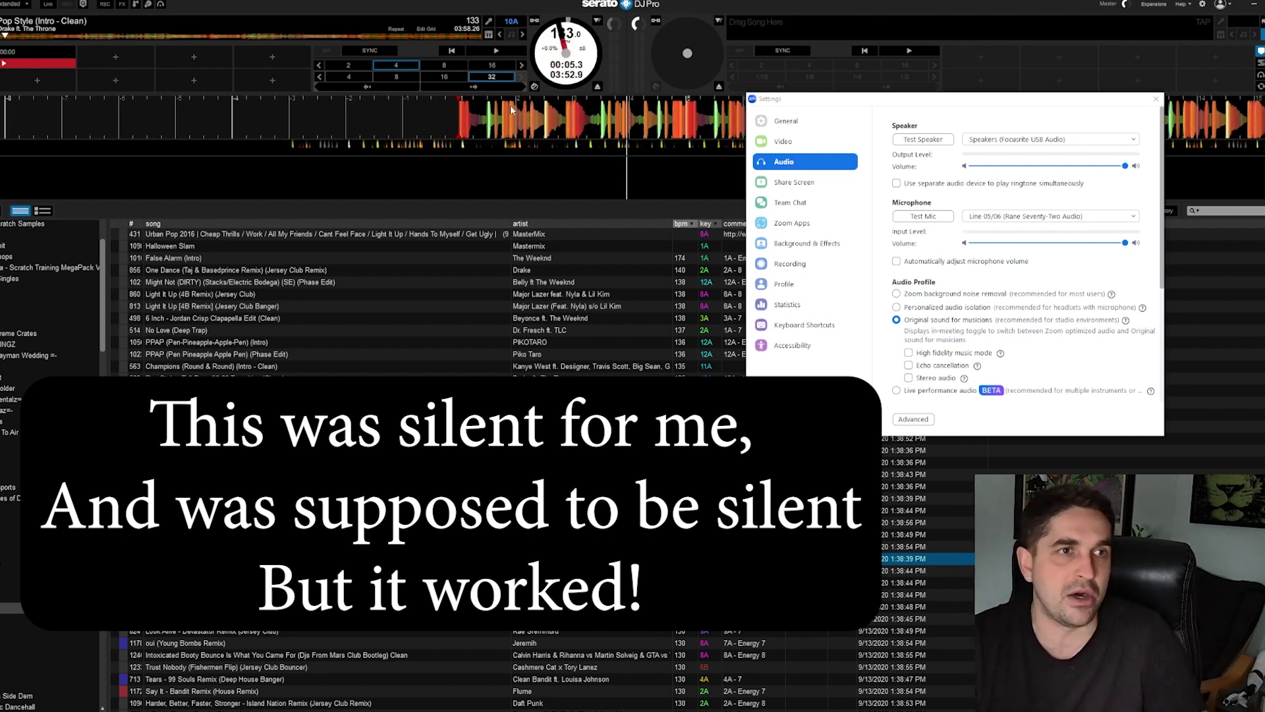
drag(547, 52, 988, 55)
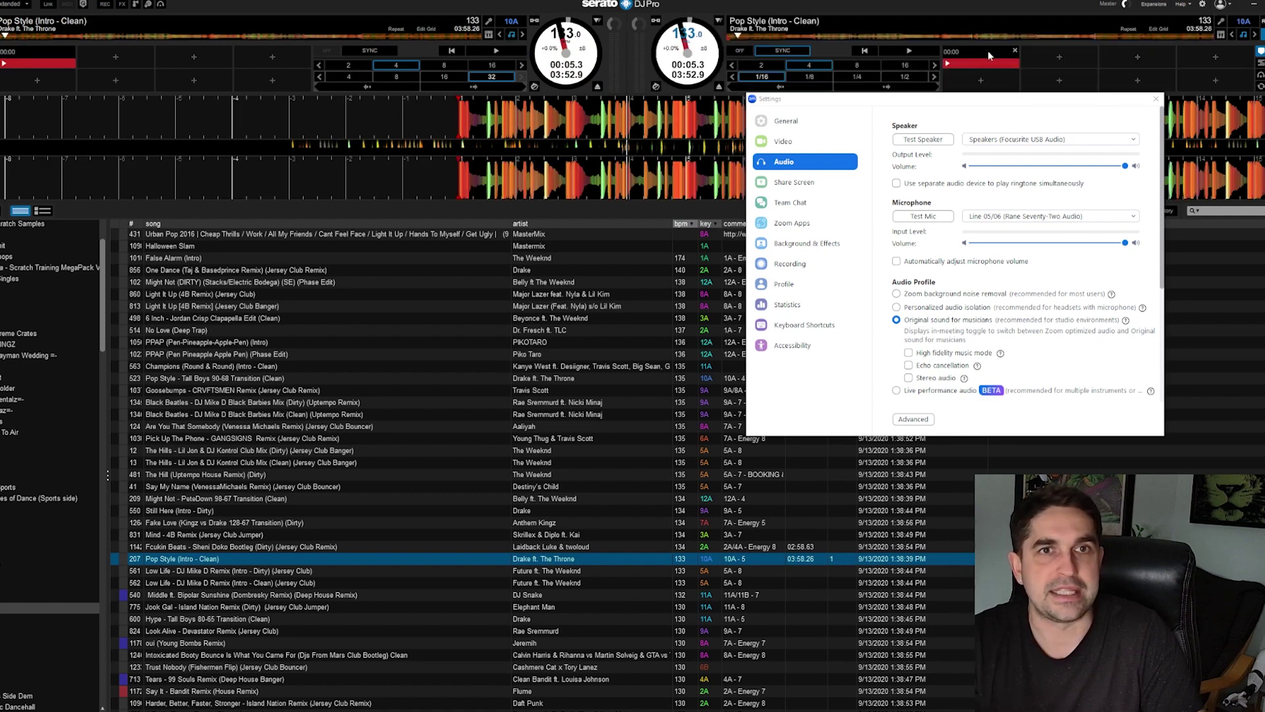
click(909, 51)
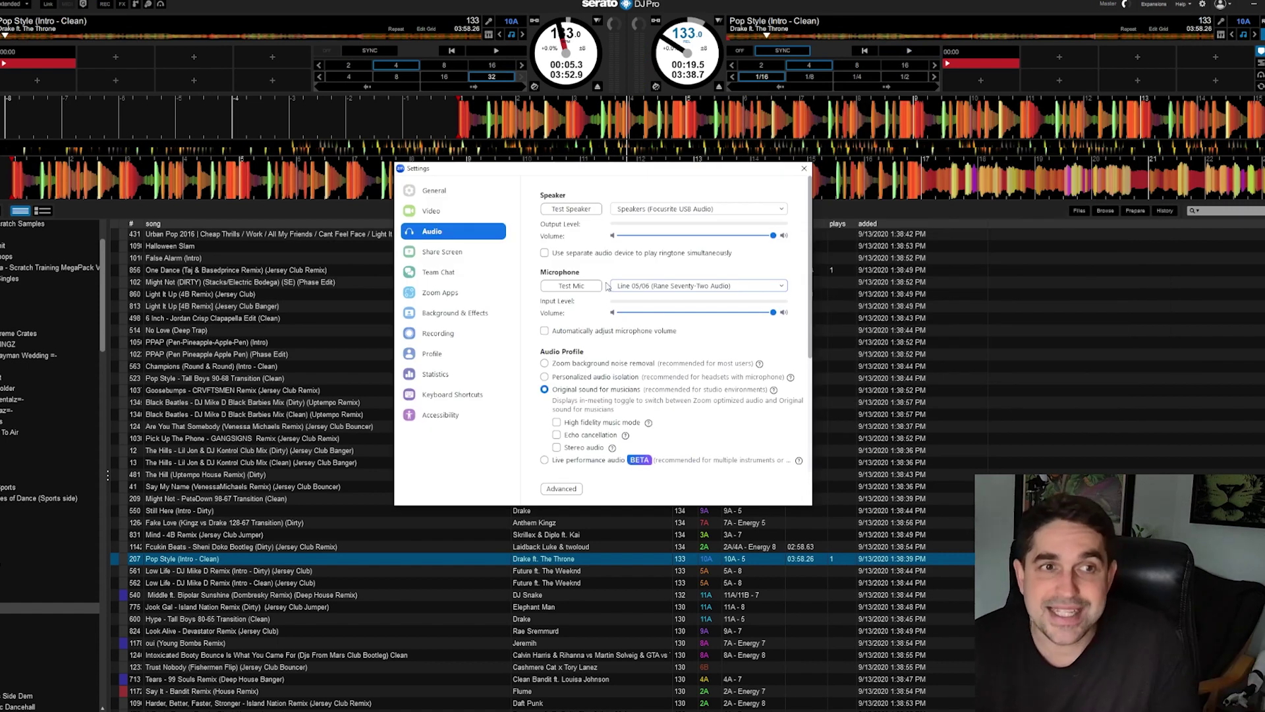
click(701, 288)
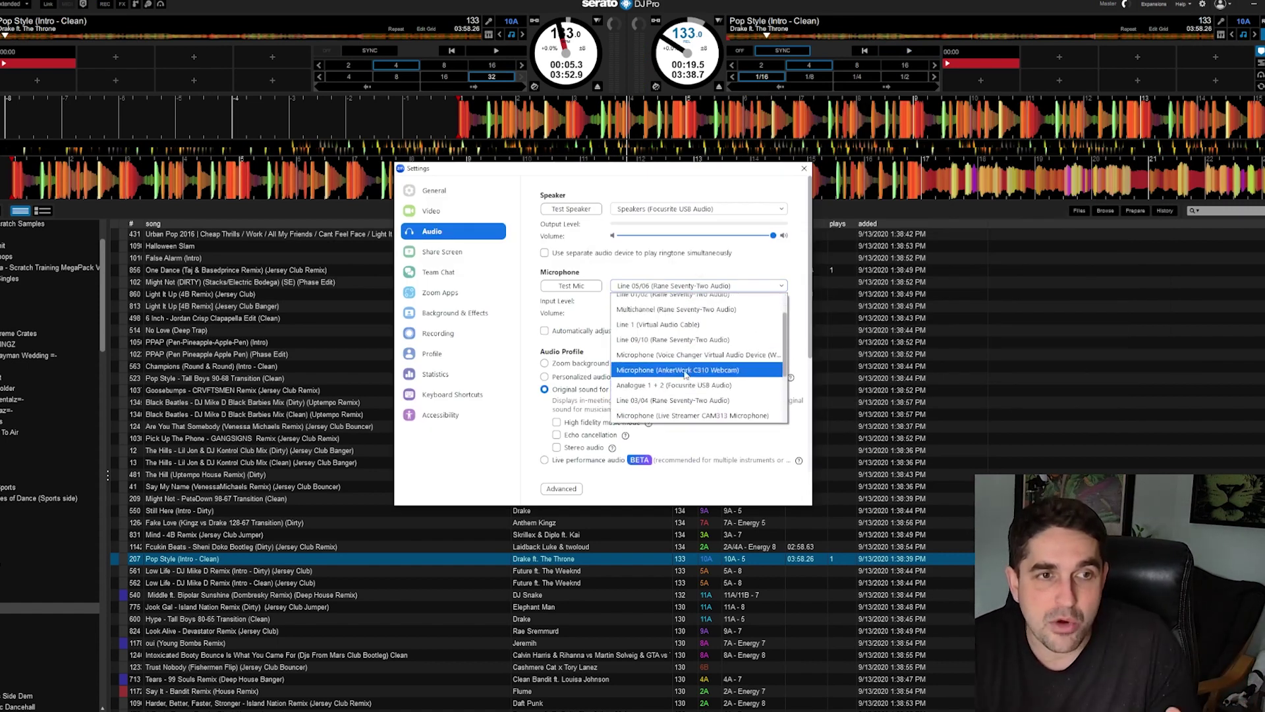
scroll(679, 356, down, 4)
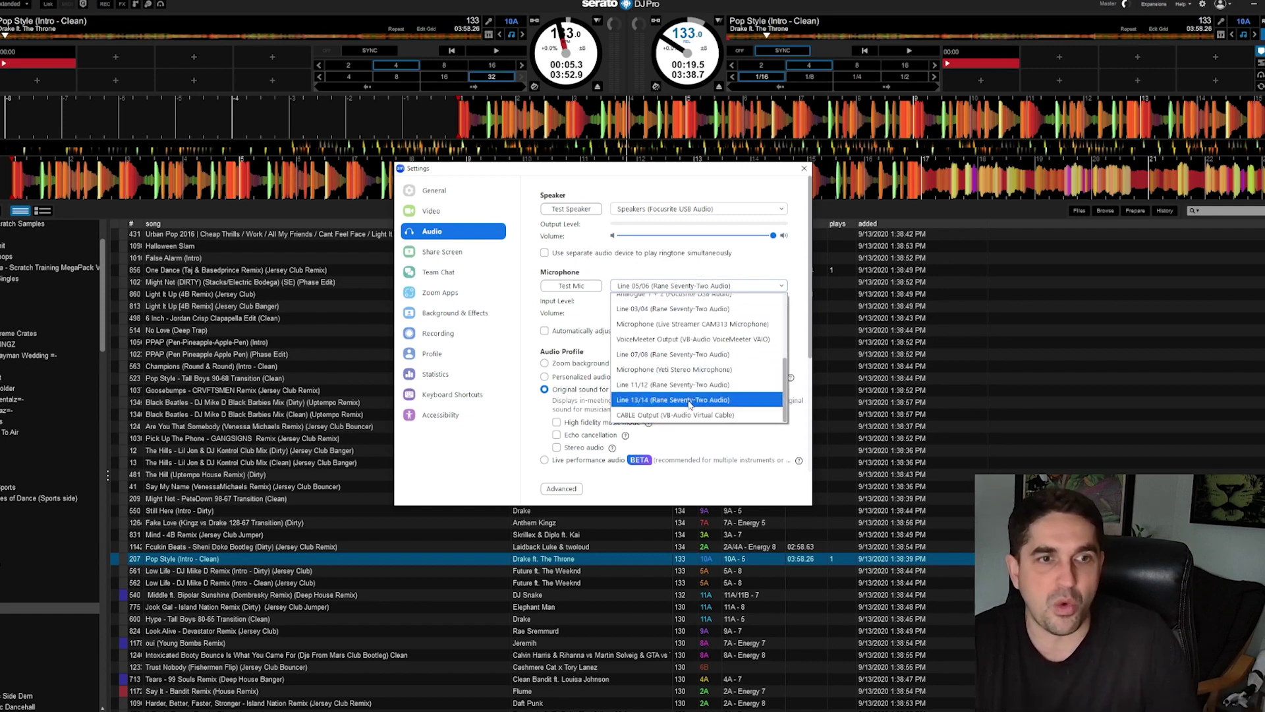
scroll(679, 399, up, 6)
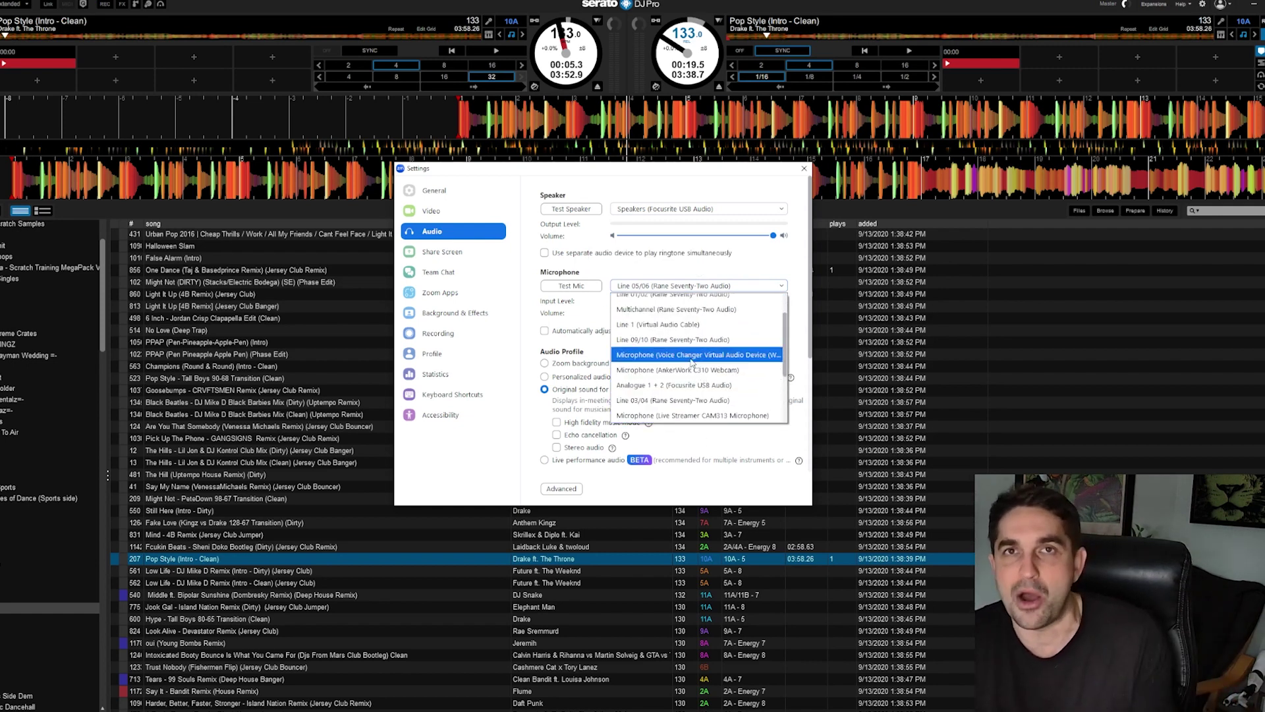
scroll(652, 336, up, 2)
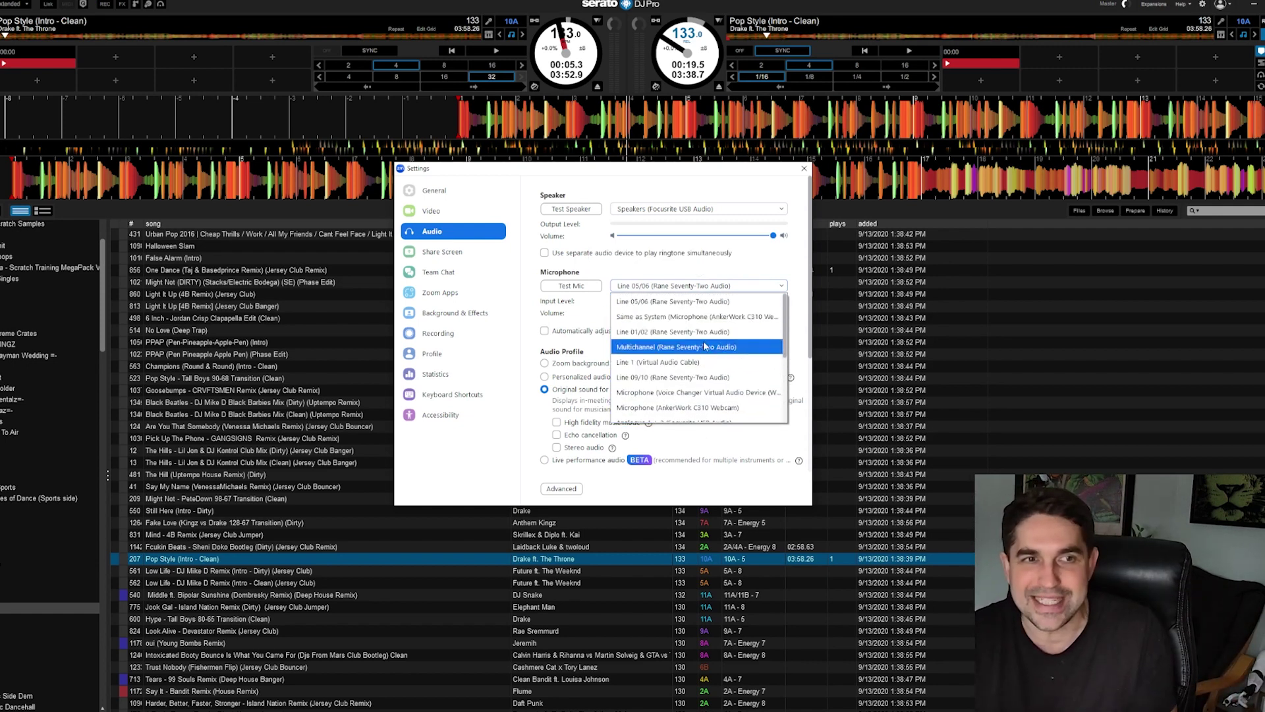
click(669, 302)
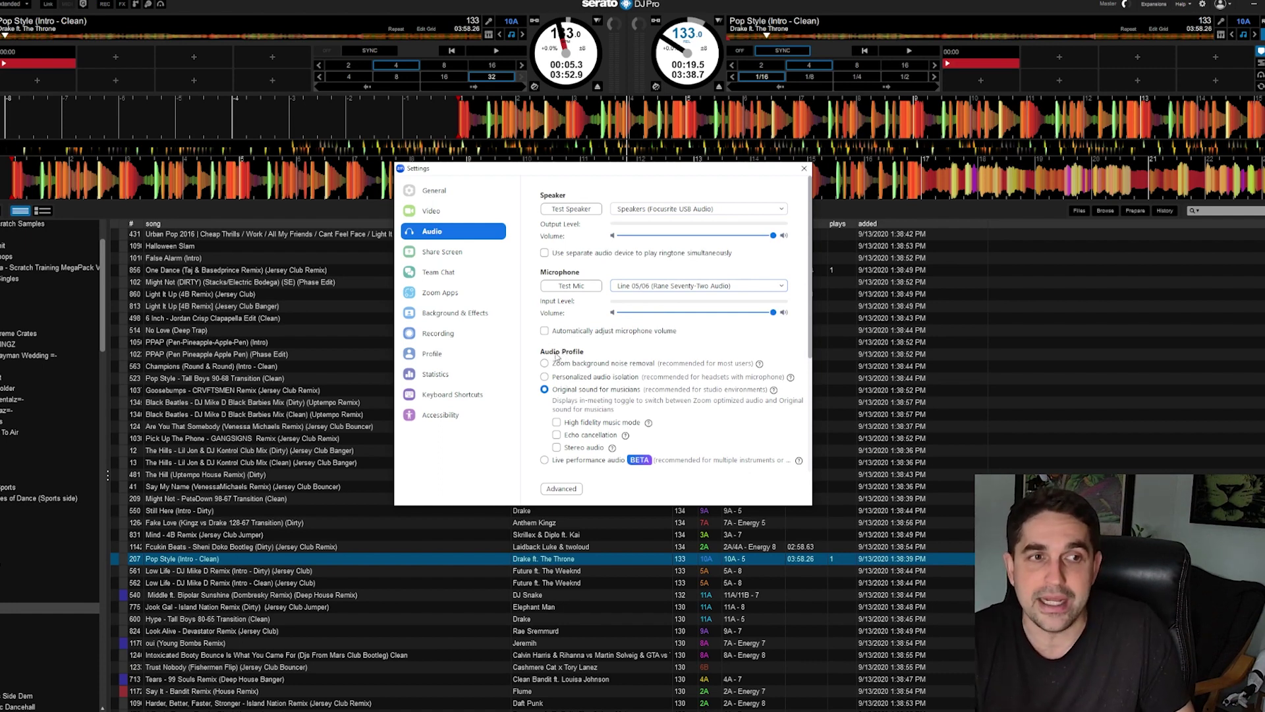
scroll(564, 361, down, 2)
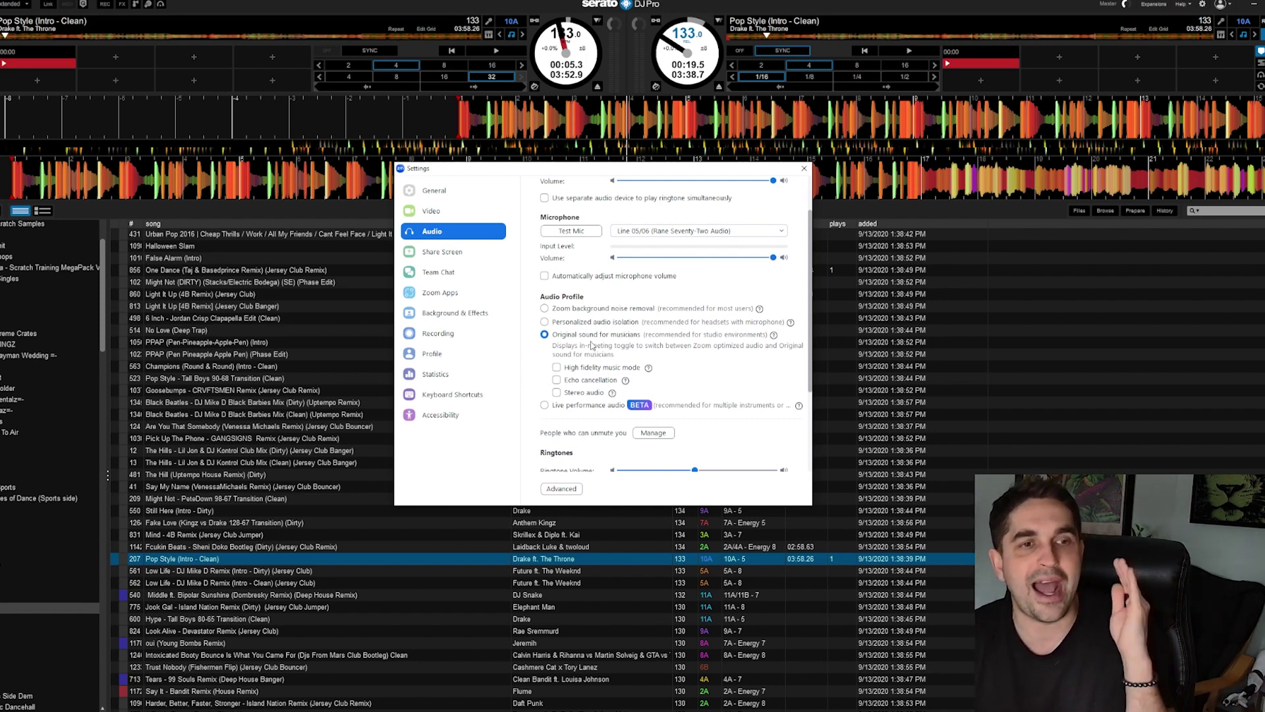
scroll(710, 318, down, 1)
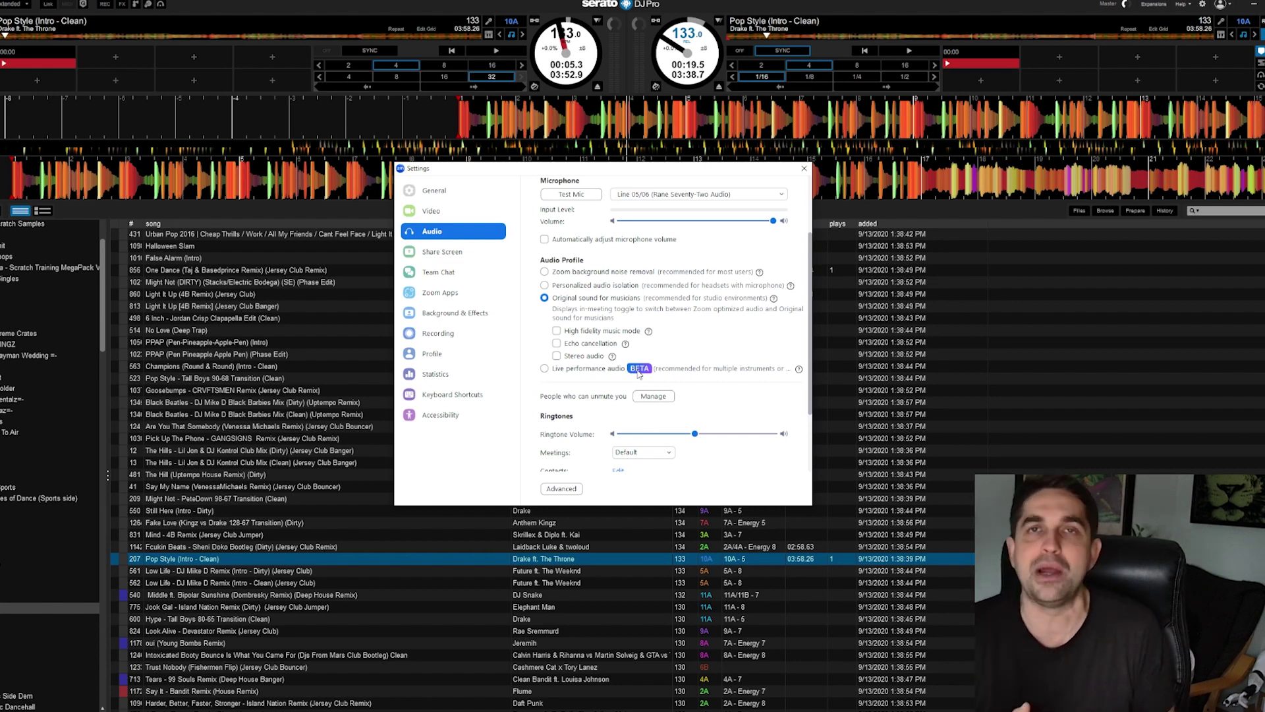
scroll(617, 377, up, 3)
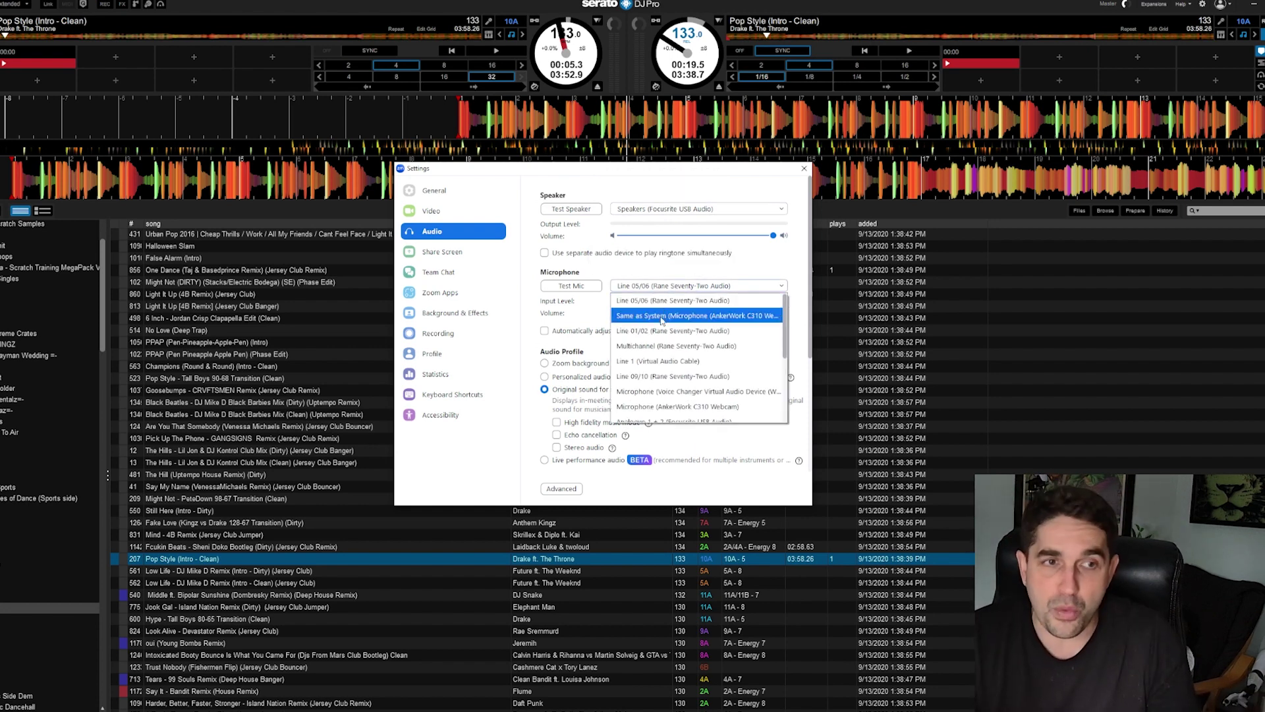
Scroll Zoom's microphone list and close it, keeping Line 05/06 (Rane Seventy-Two Audio).
scroll(698, 371, down, 1)
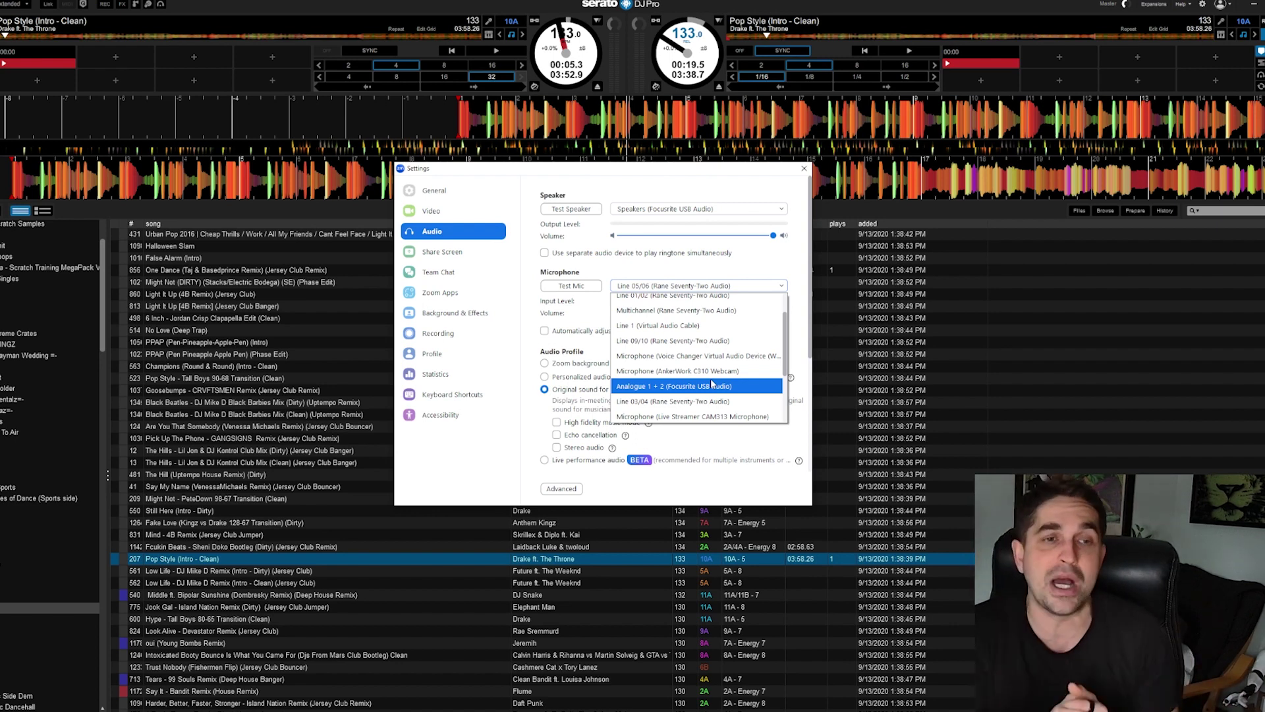
scroll(698, 382, down, 3)
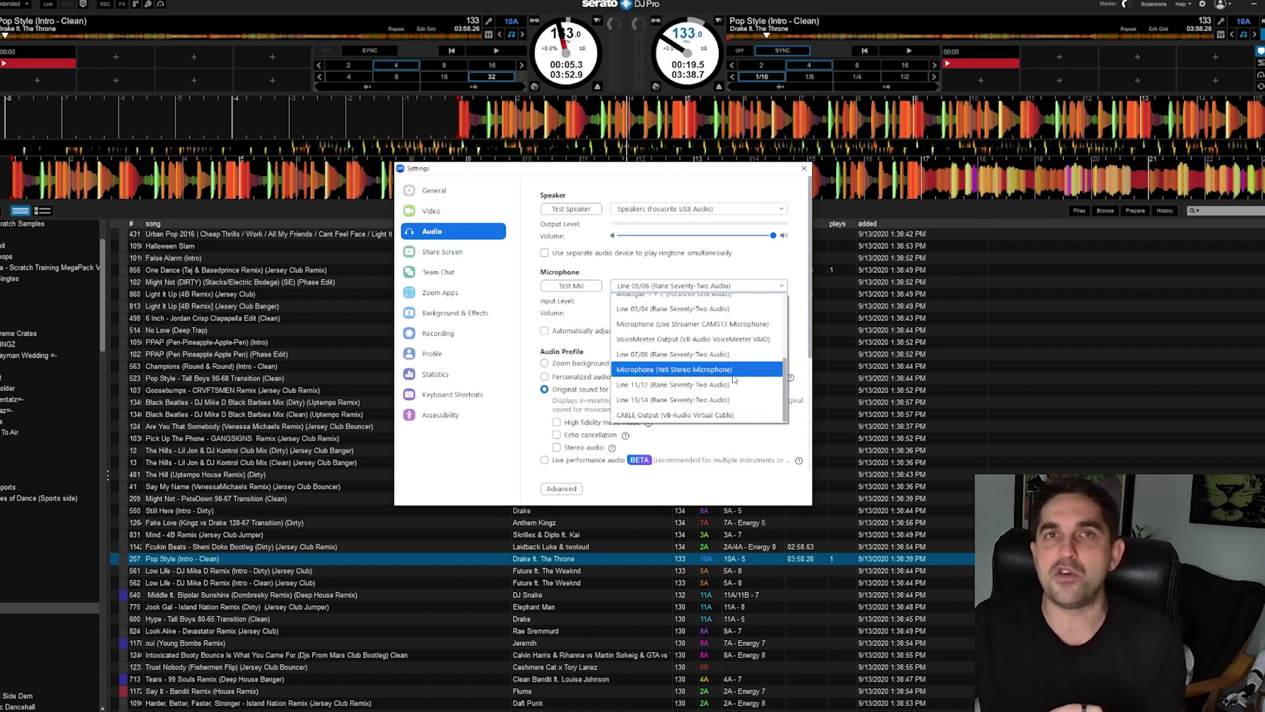
click(681, 174)
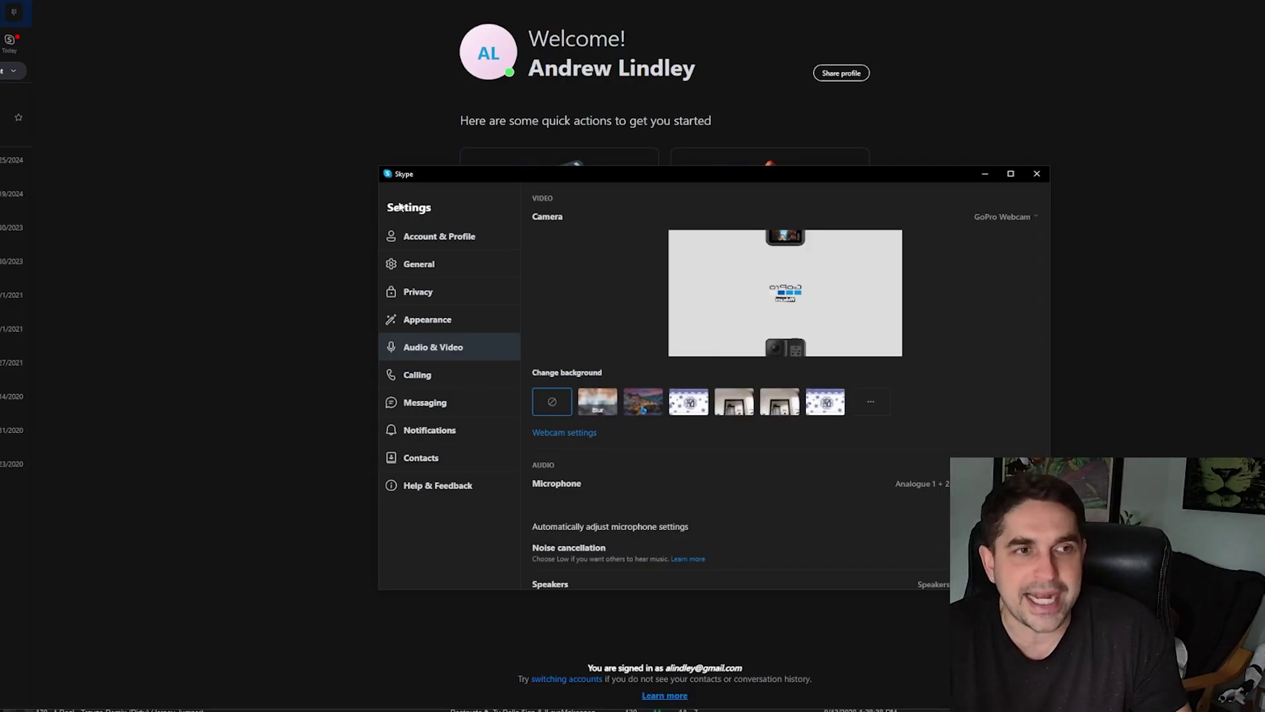
scroll(831, 460, down, 3)
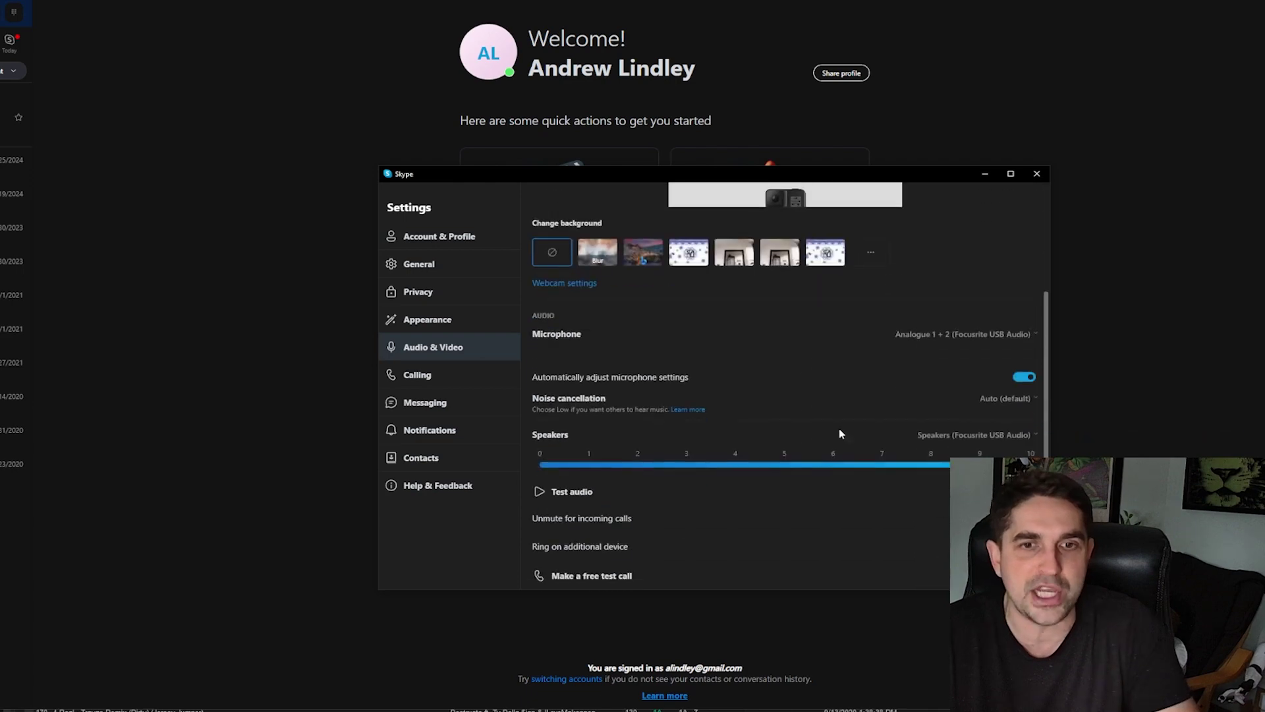
scroll(488, 307, up, 2)
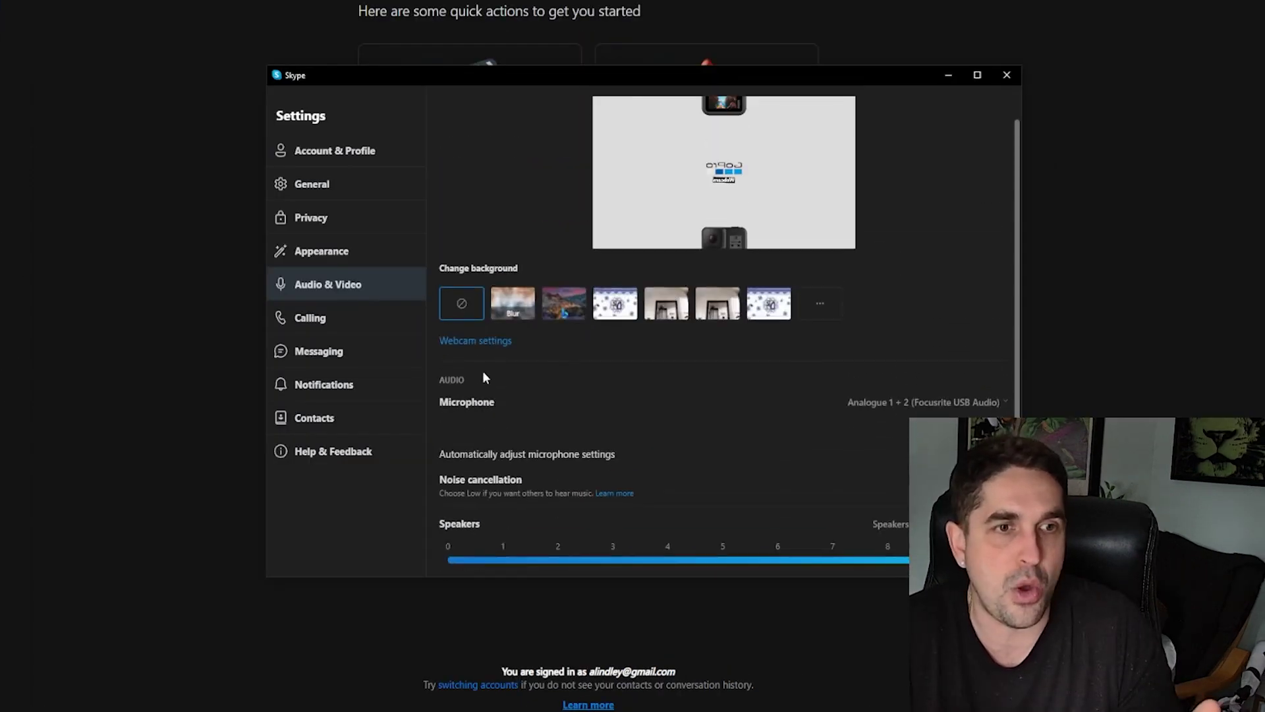
scroll(683, 198, up, 1)
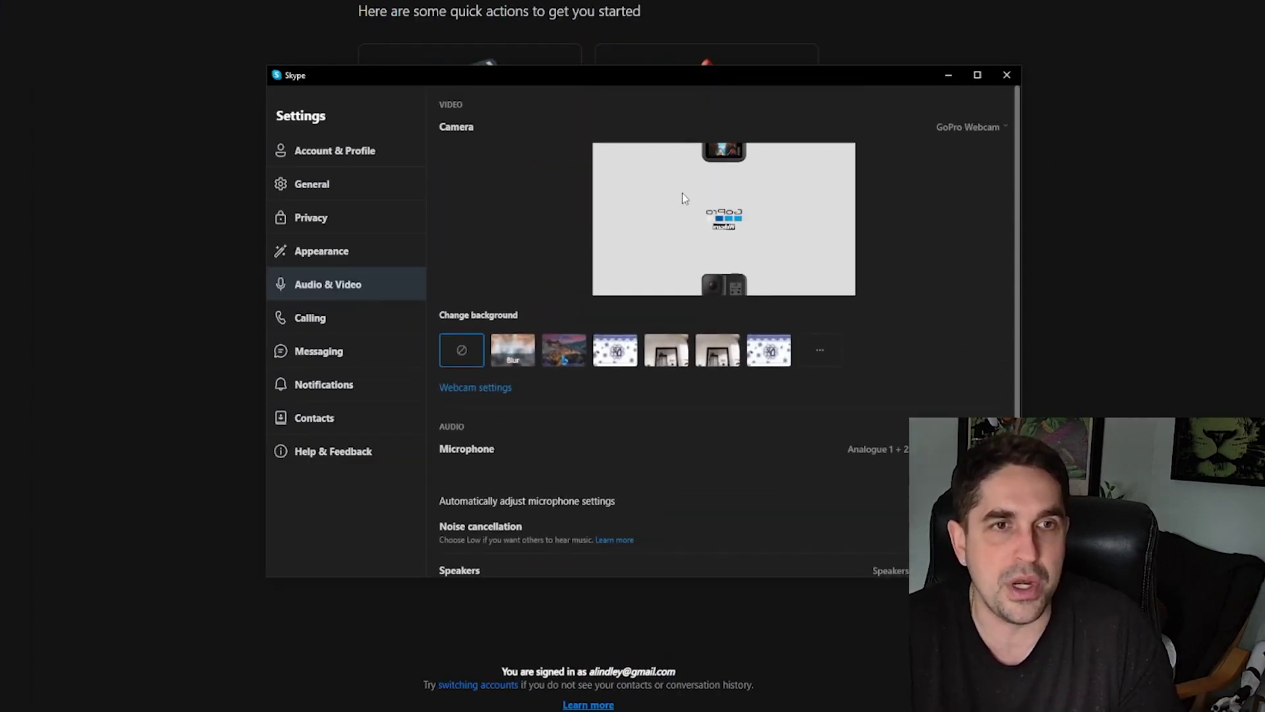
click(1001, 127)
click(1053, 139)
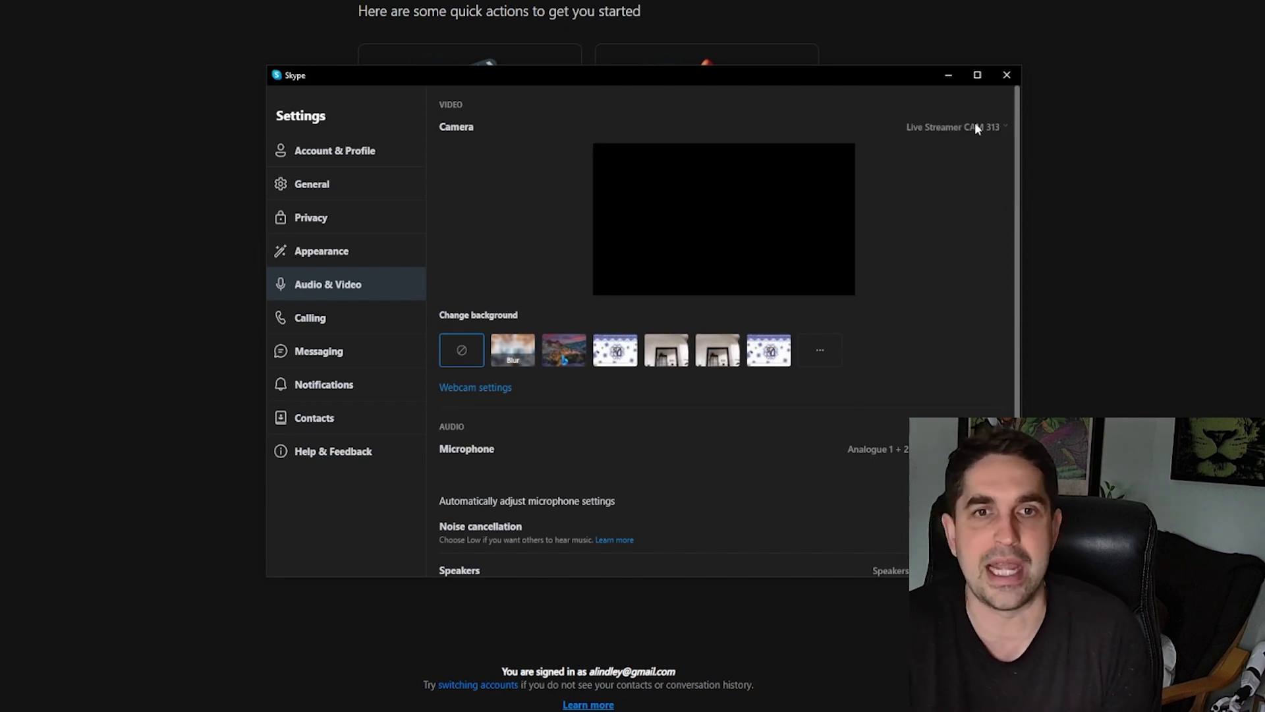
click(987, 130)
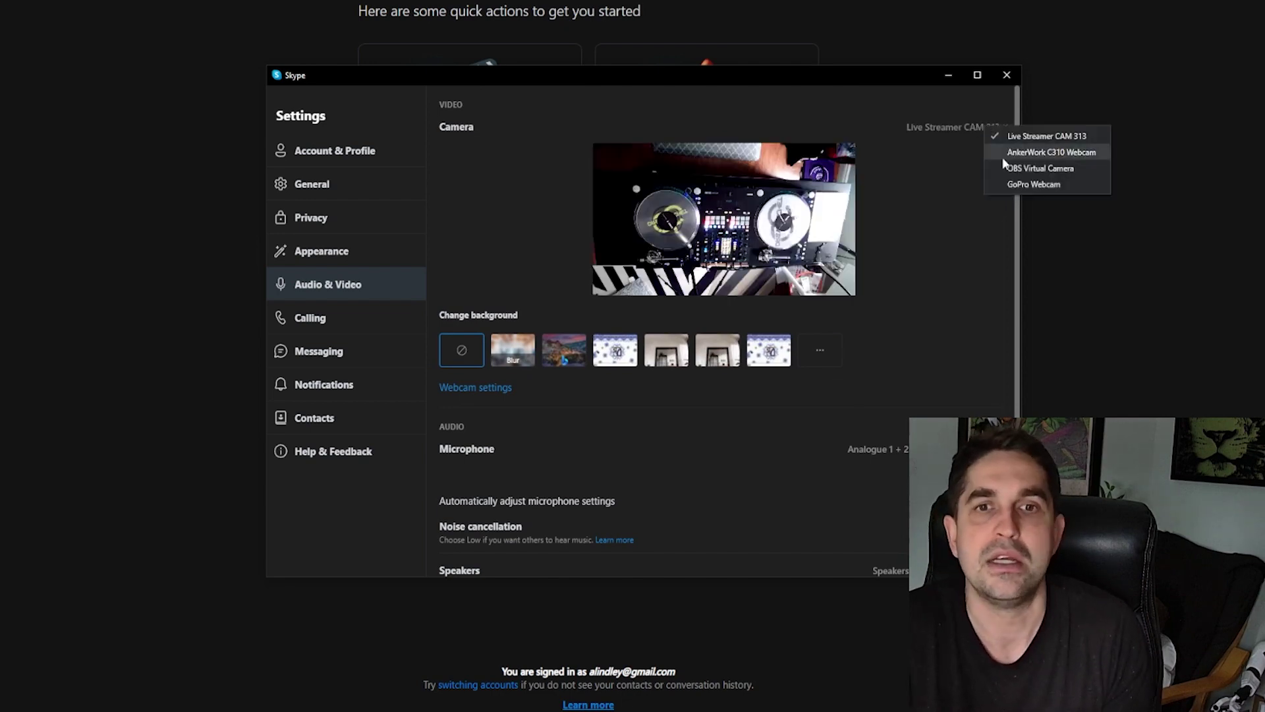
click(1023, 153)
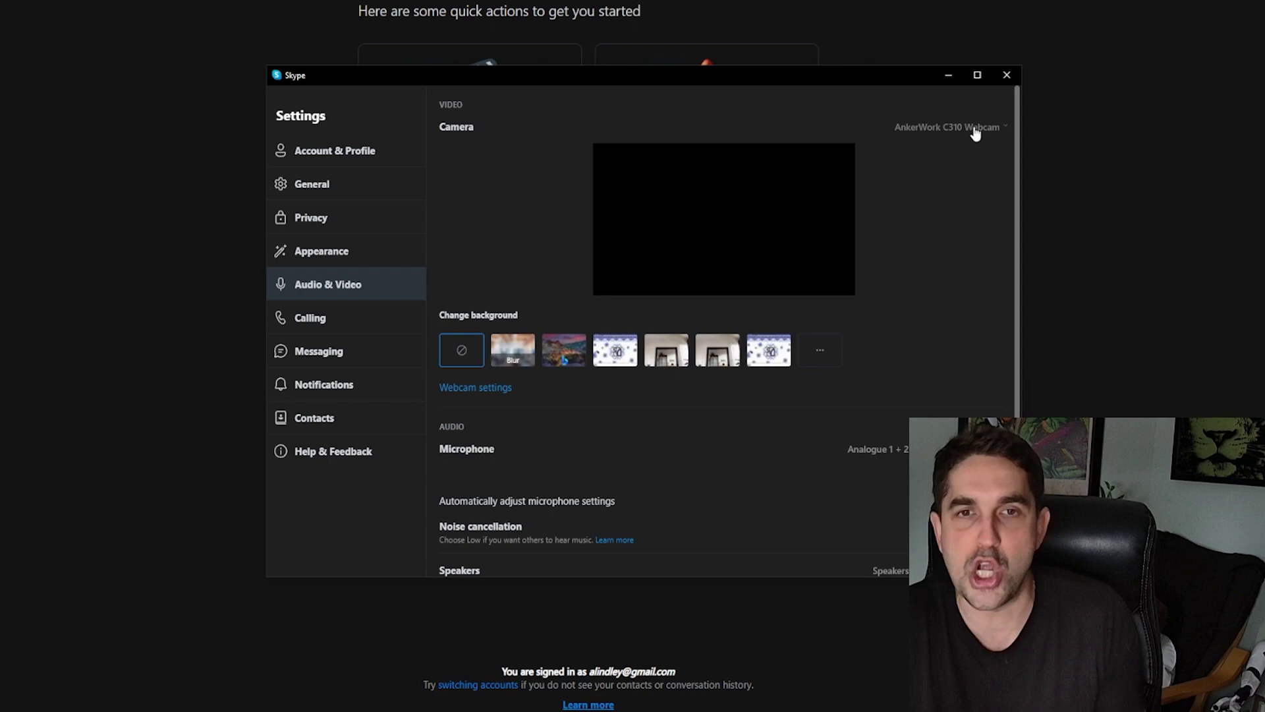
click(976, 132)
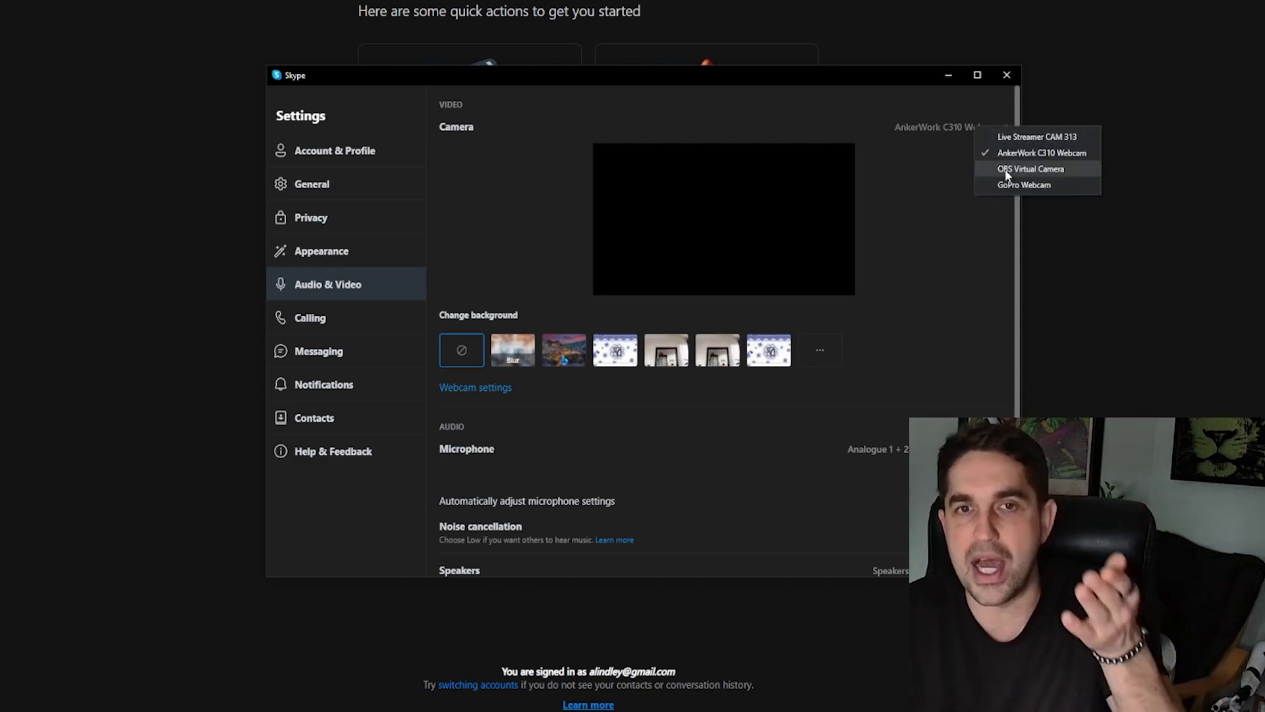
click(1008, 168)
click(994, 125)
click(1008, 181)
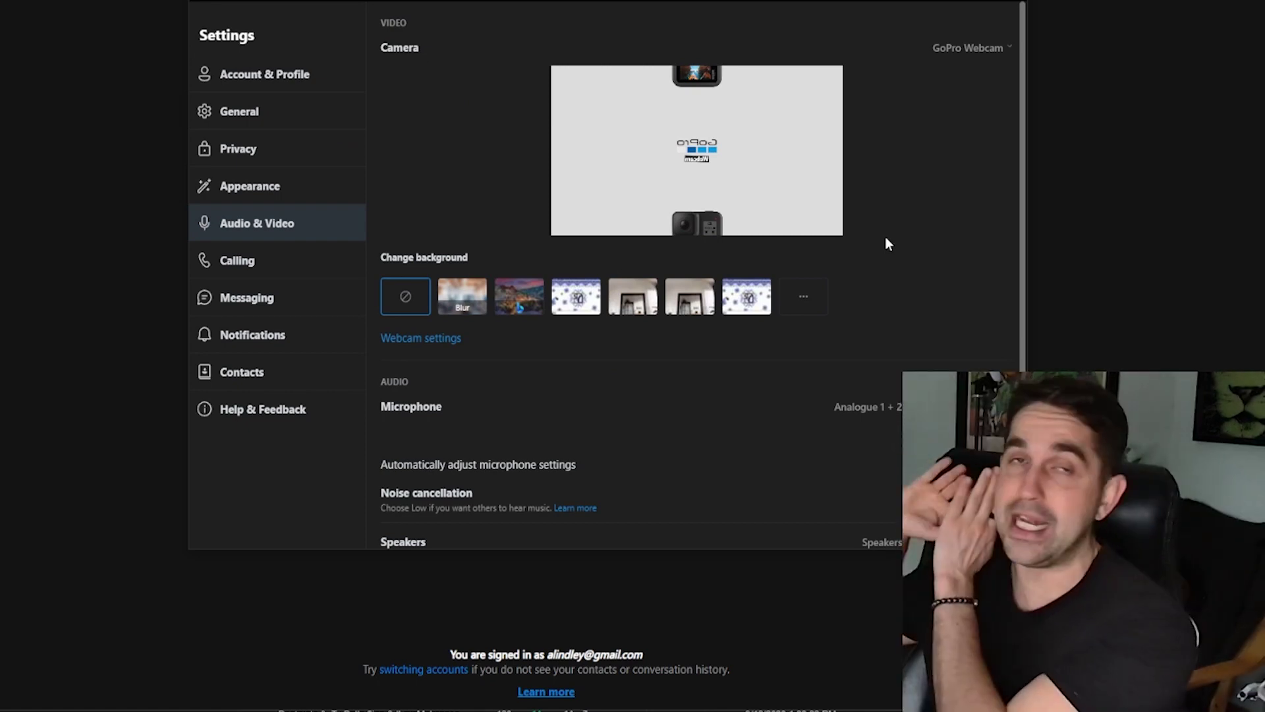
Select Line 05/06 (Rane Seventy-Two Audio) in Skype's Microphone dropdown instead of the Focusrite input.
scroll(886, 236, down, 3)
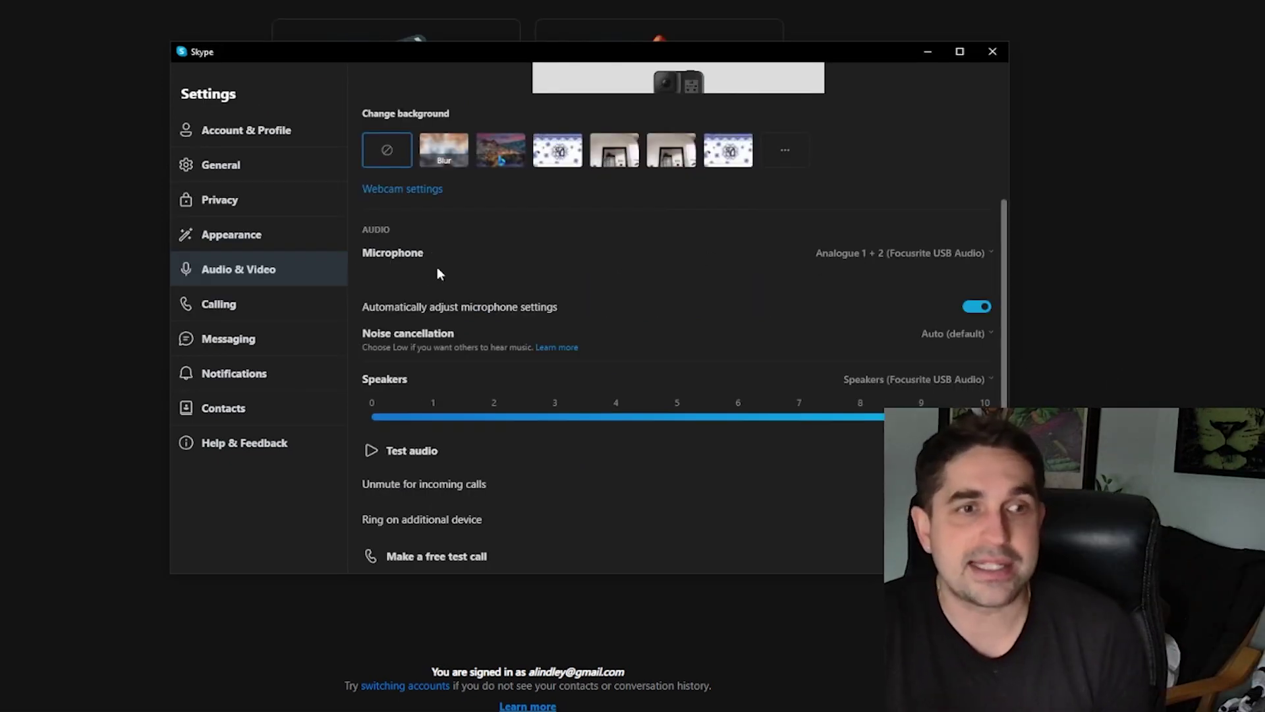
click(950, 253)
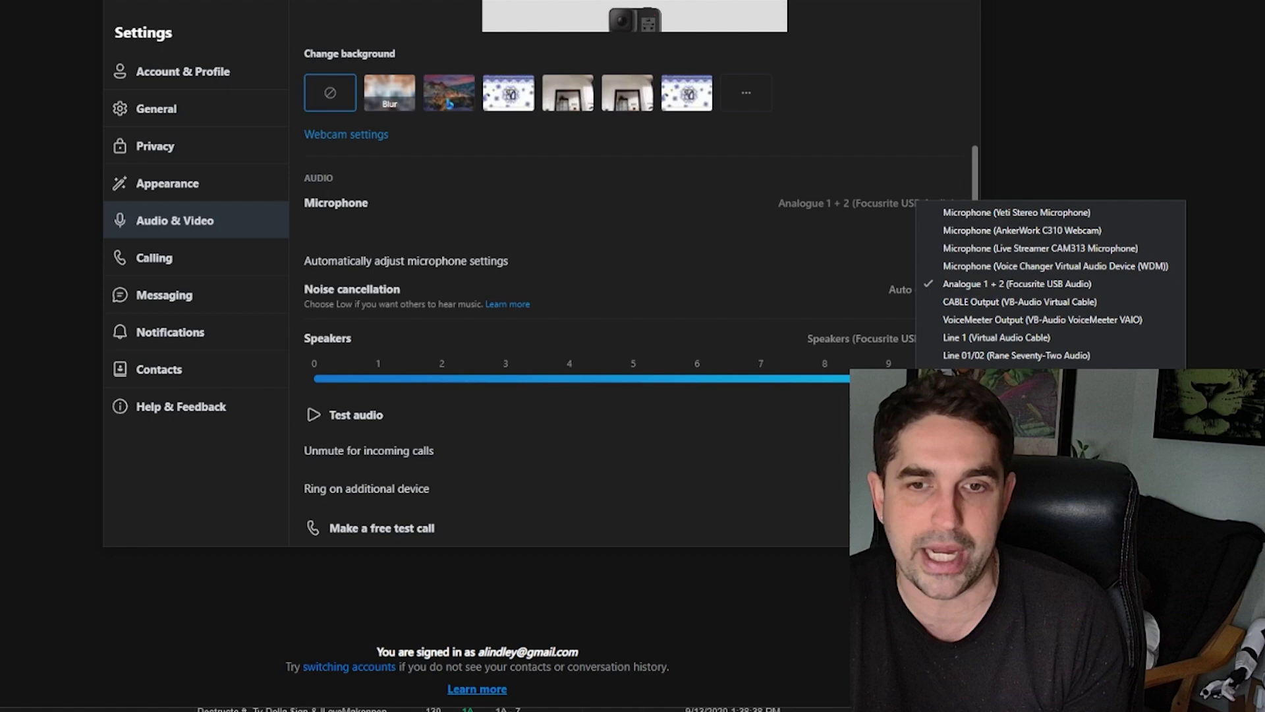
key(Escape)
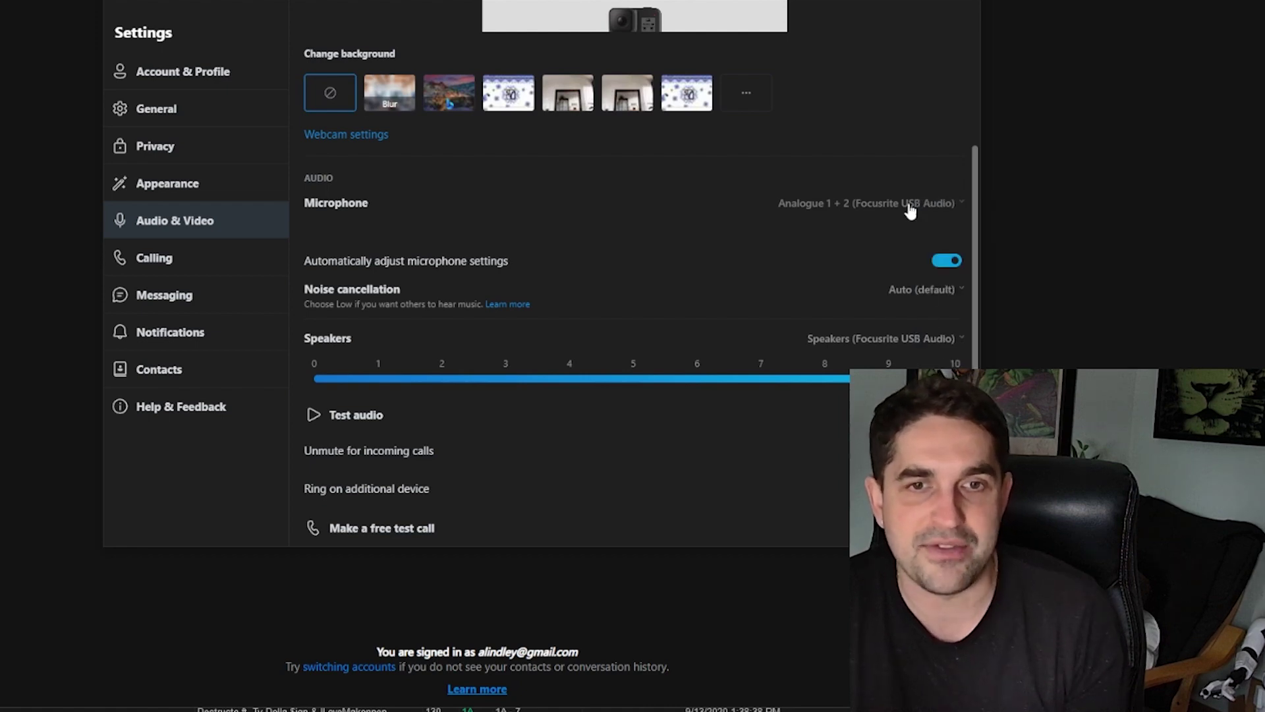
click(951, 214)
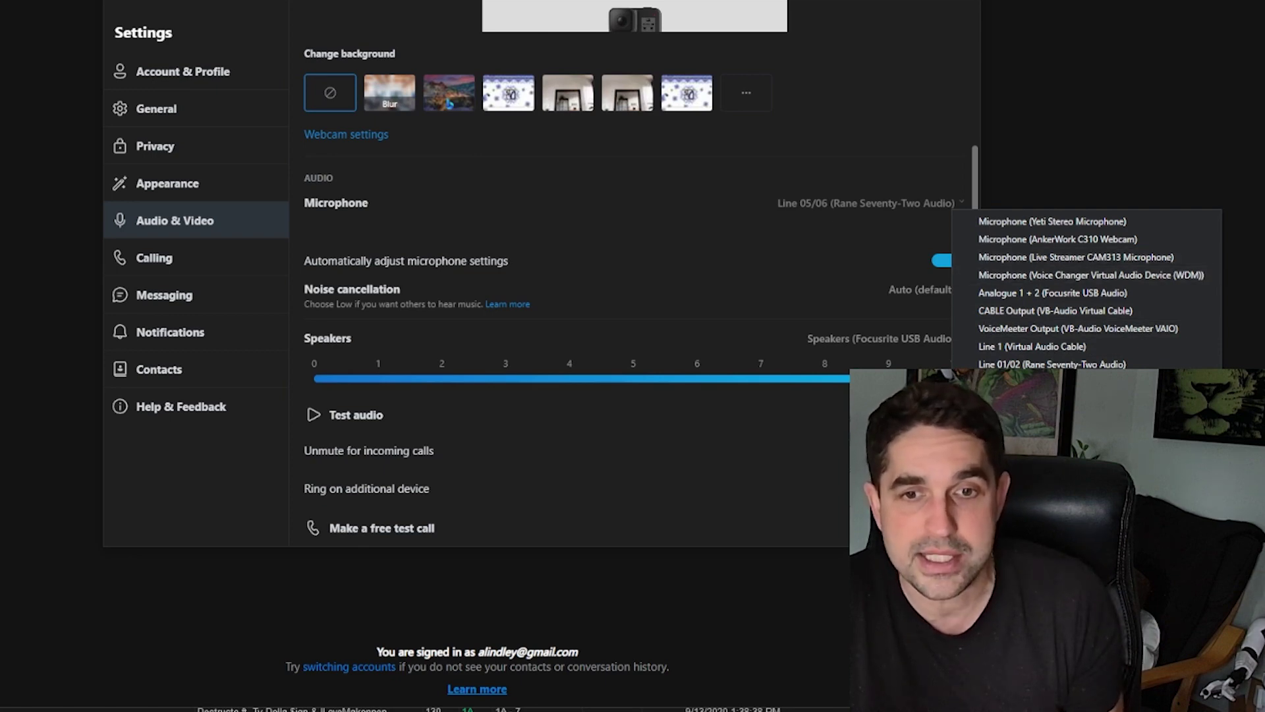
key(Escape)
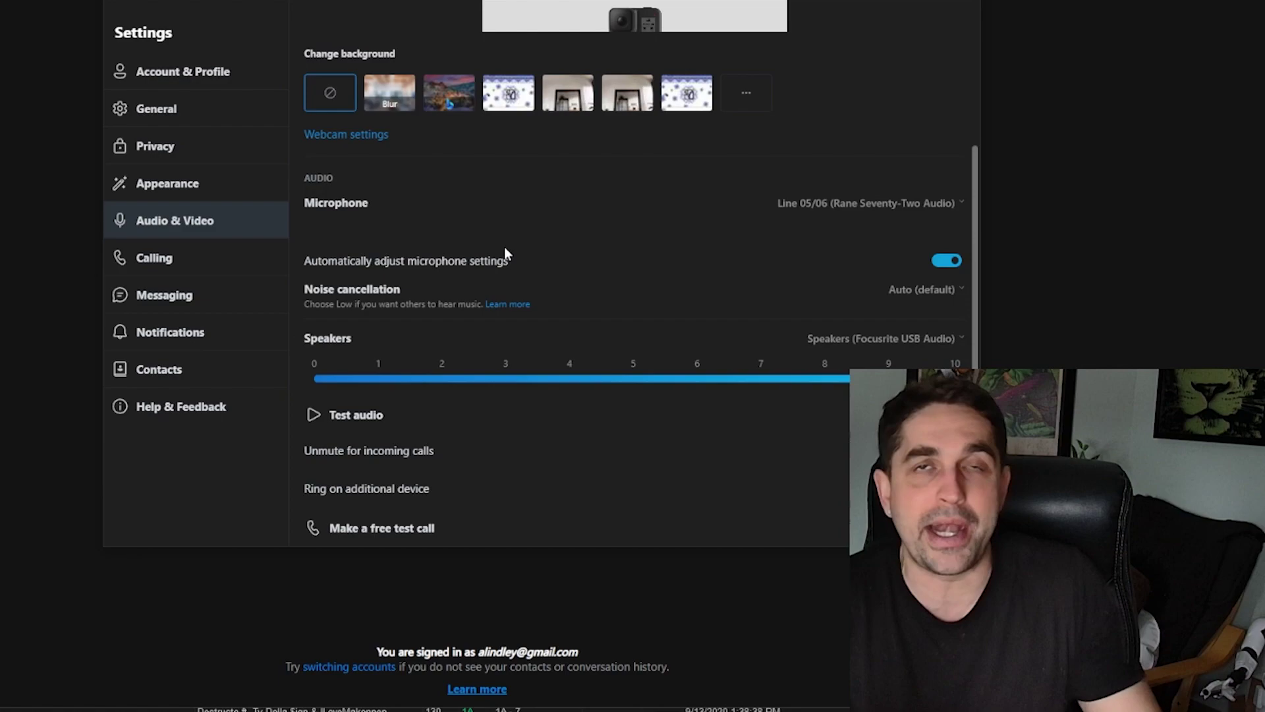
In Serato, pause deck 1 and play the Pop Style track on deck 2, then watch Skype's mic meter.
key(alt+Tab)
click(500, 51)
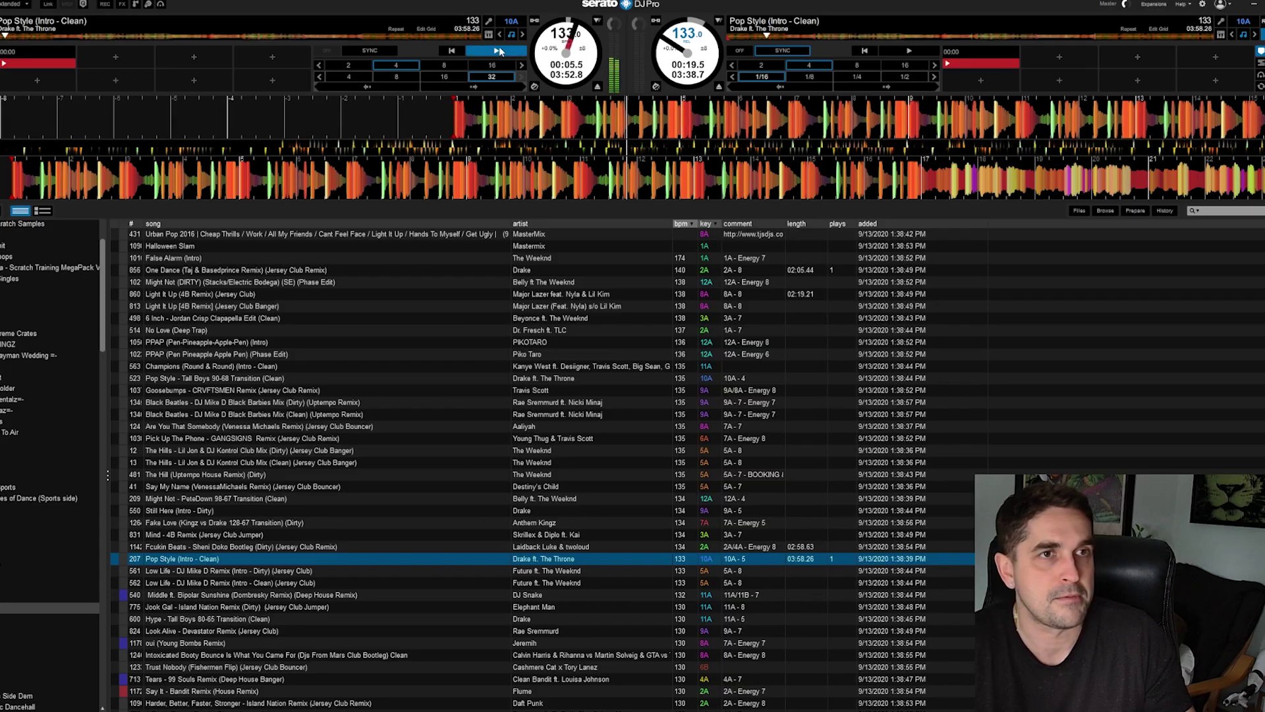
key(alt+Tab)
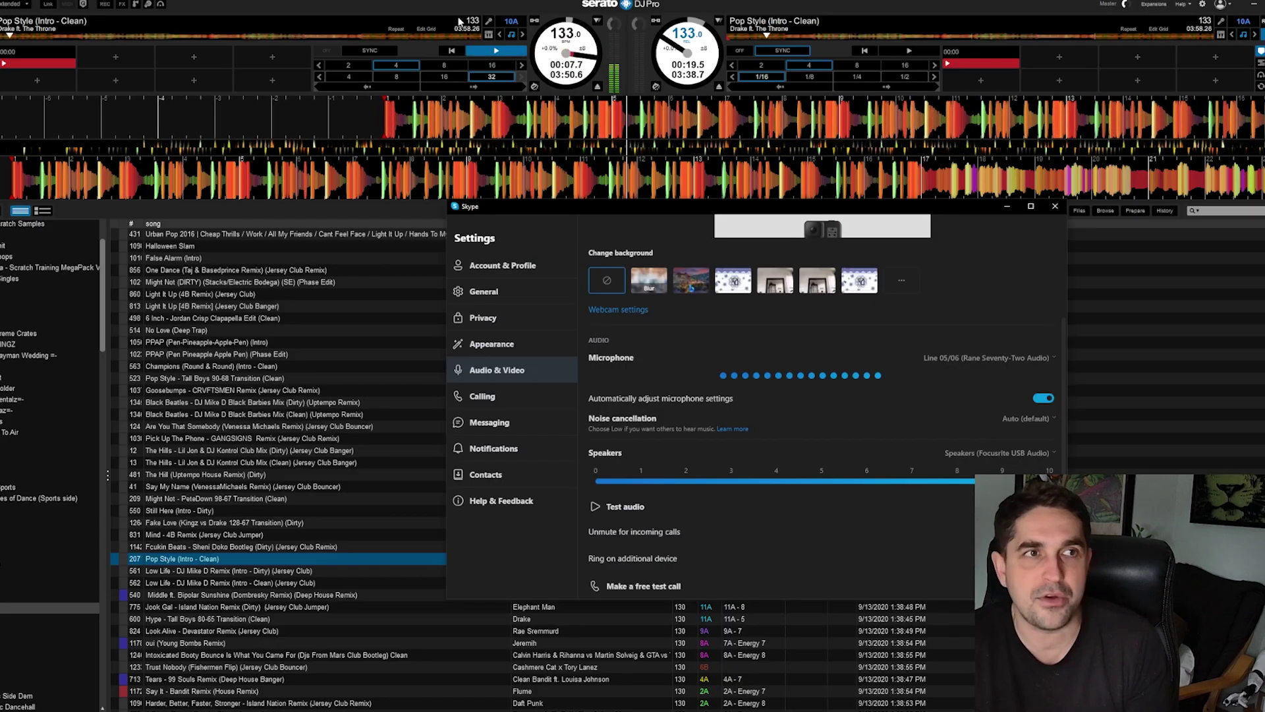
click(496, 51)
key(alt+Tab)
click(918, 52)
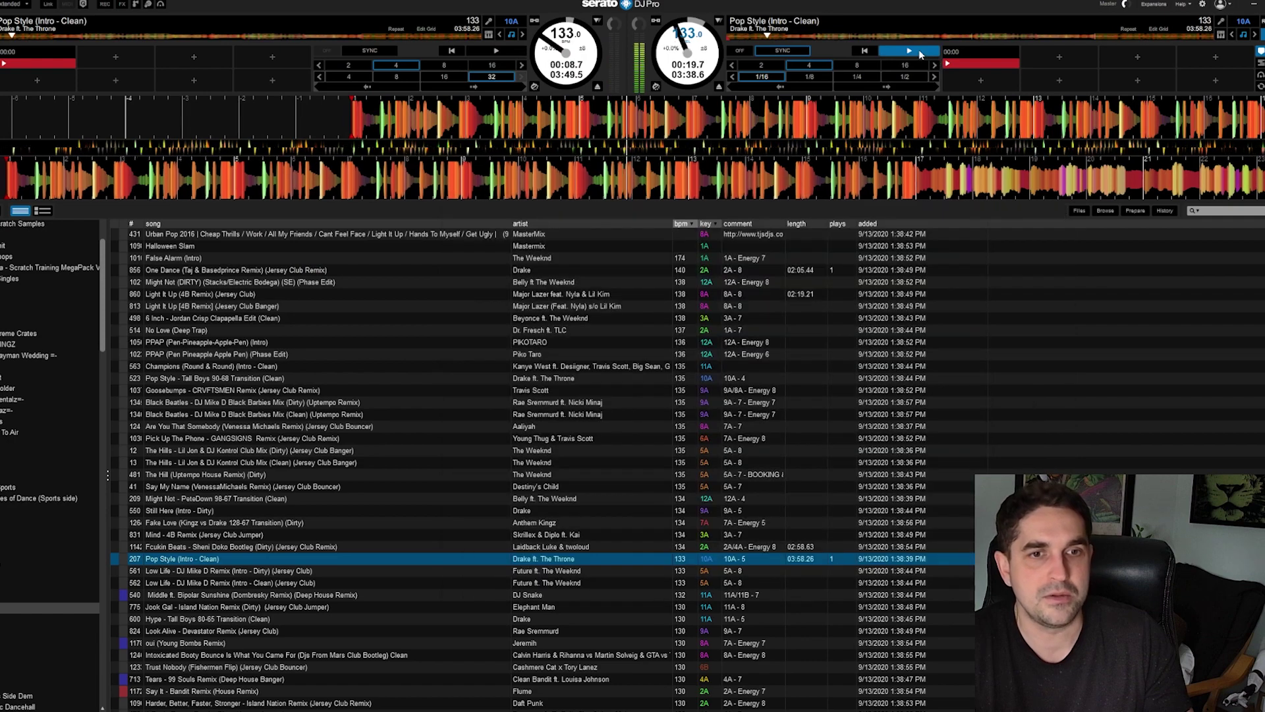
key(alt+Tab)
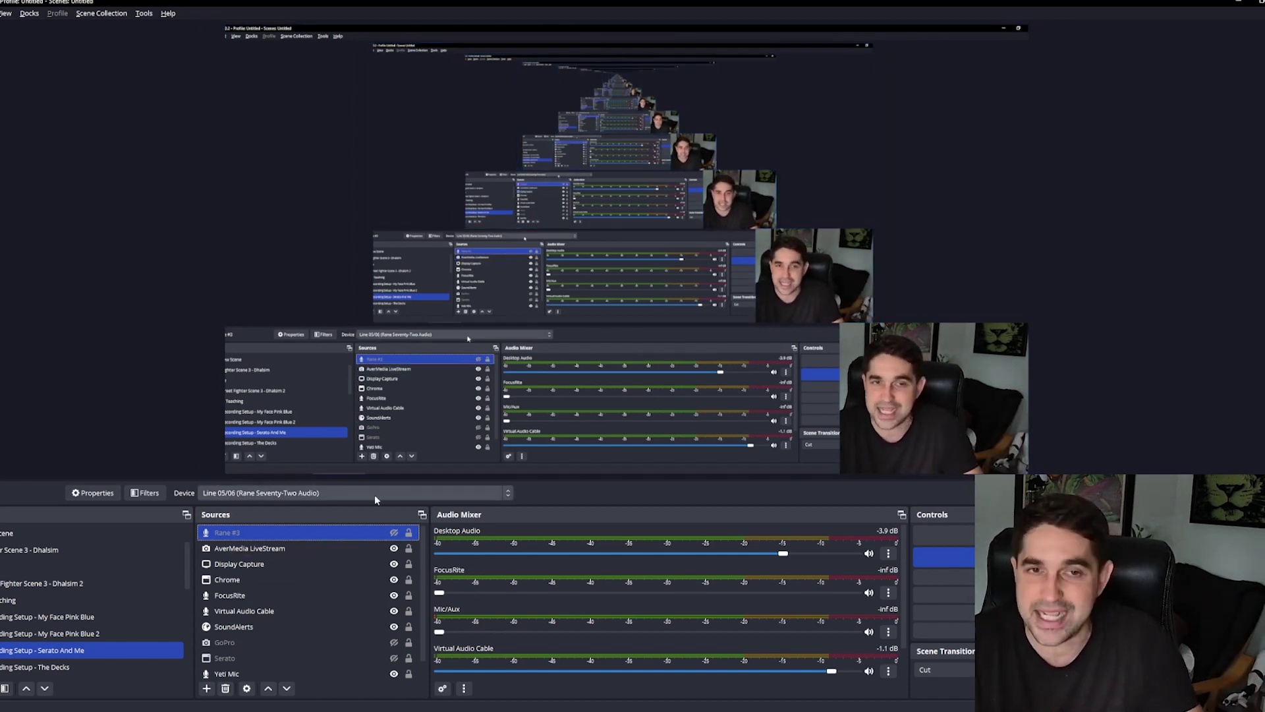
Select the Rane #3 source in the OBS Sources list.
click(935, 423)
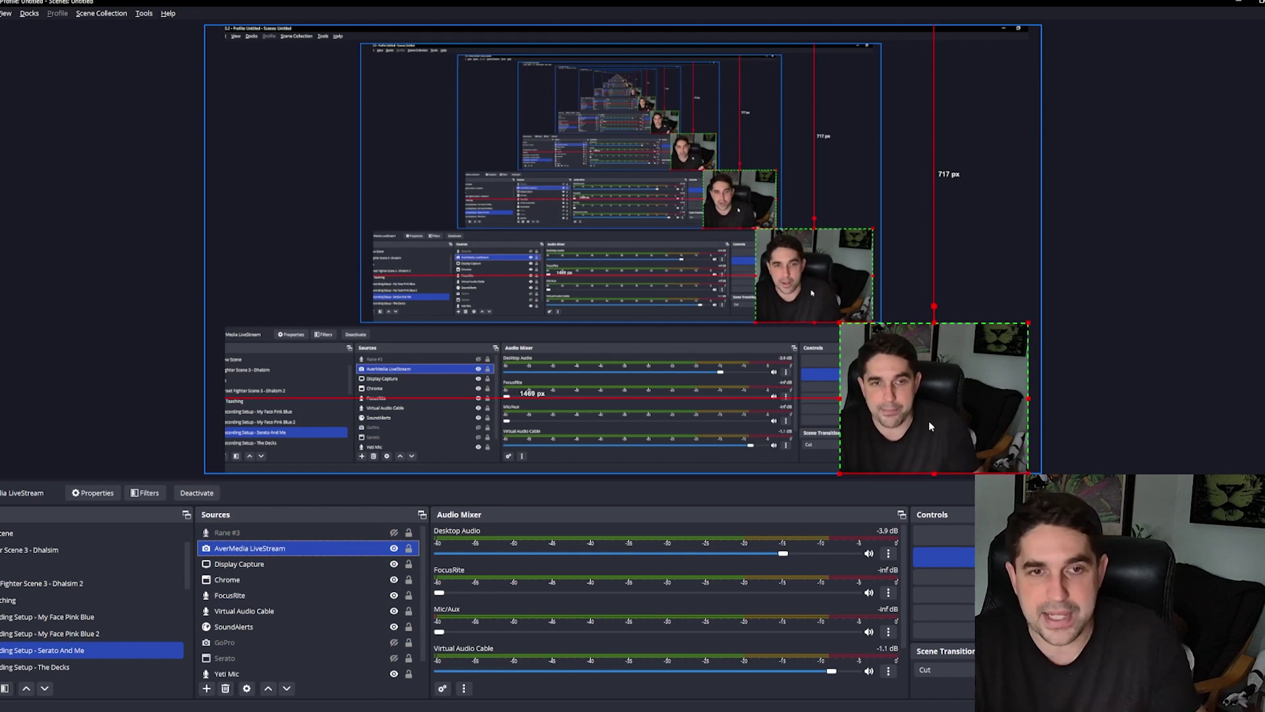
click(275, 565)
key(Up)
key(Up)
scroll(491, 657, down, 1)
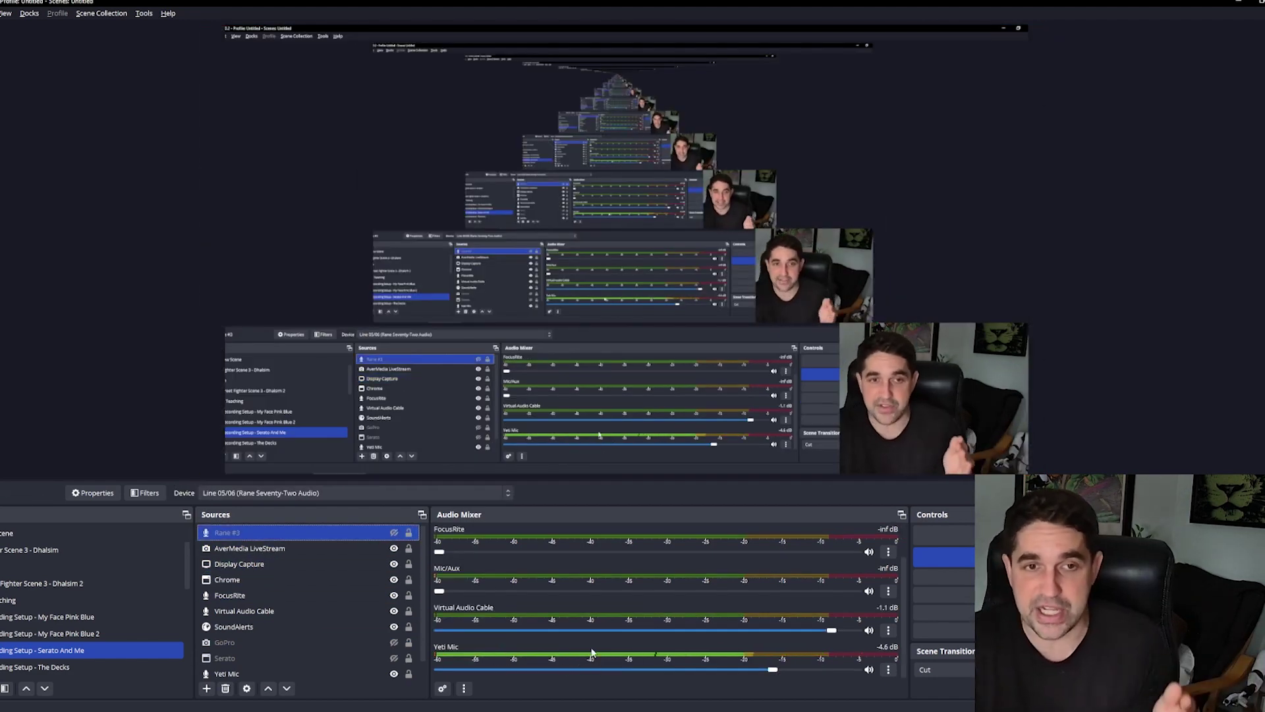
scroll(579, 638, up, 1)
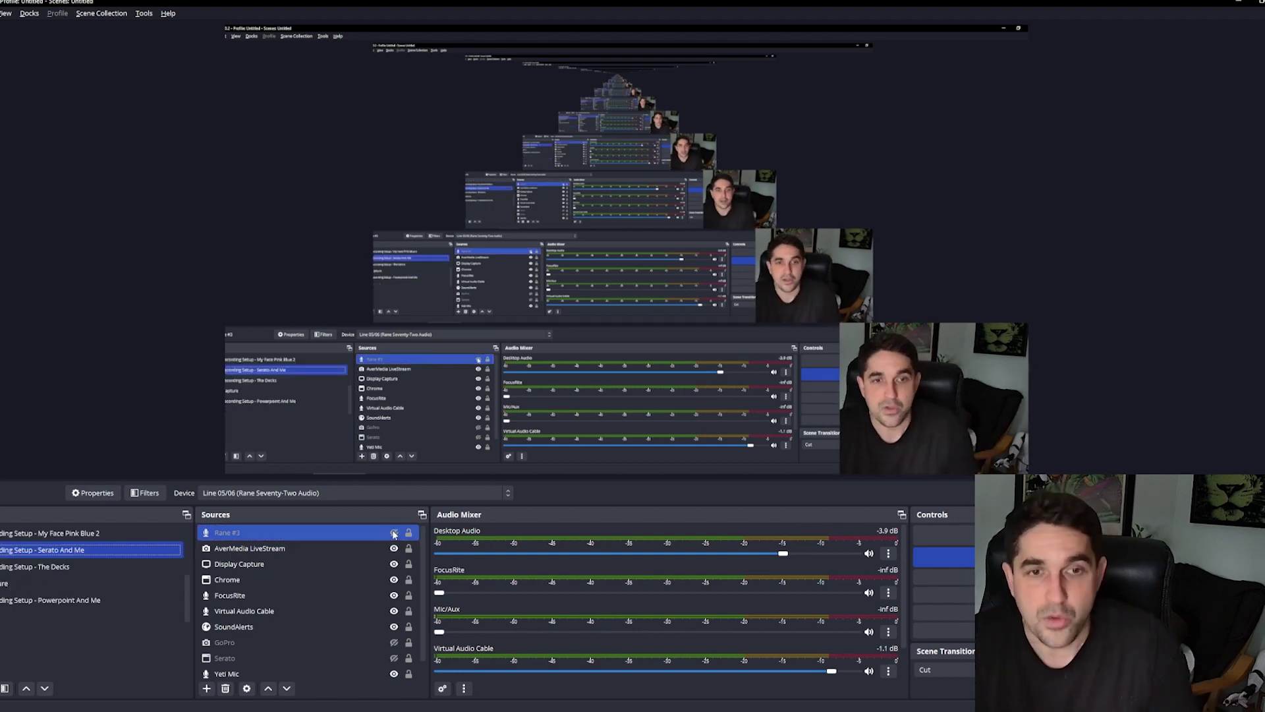
Toggle Rane #3's visibility on, off, then on again and check its Audio Mixer meter.
click(393, 533)
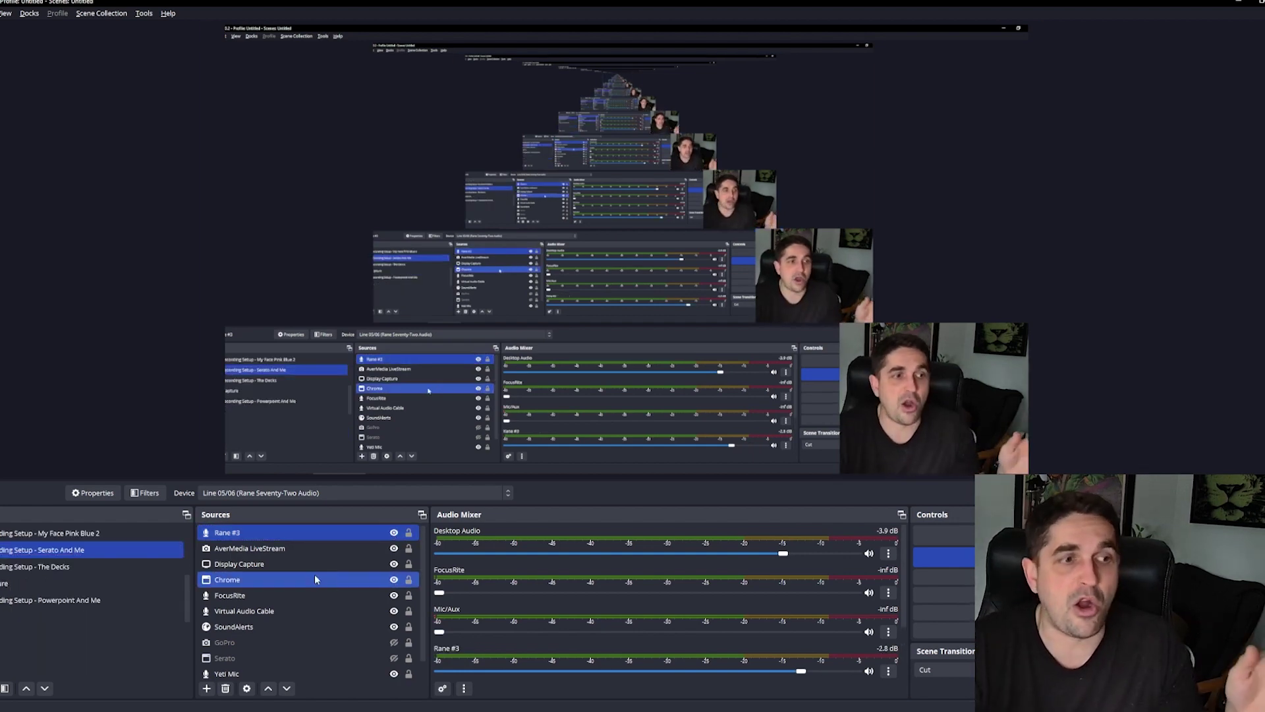
click(394, 533)
scroll(599, 659, down, 1)
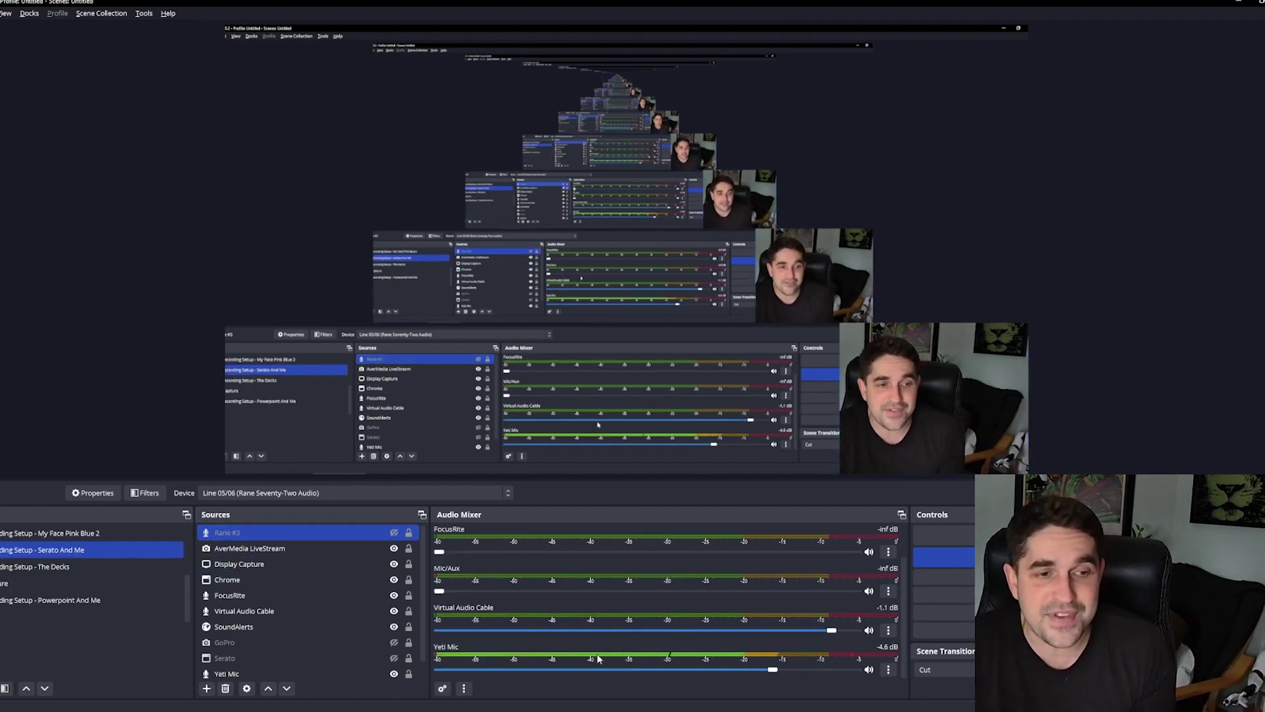
click(393, 533)
scroll(610, 633, down, 1)
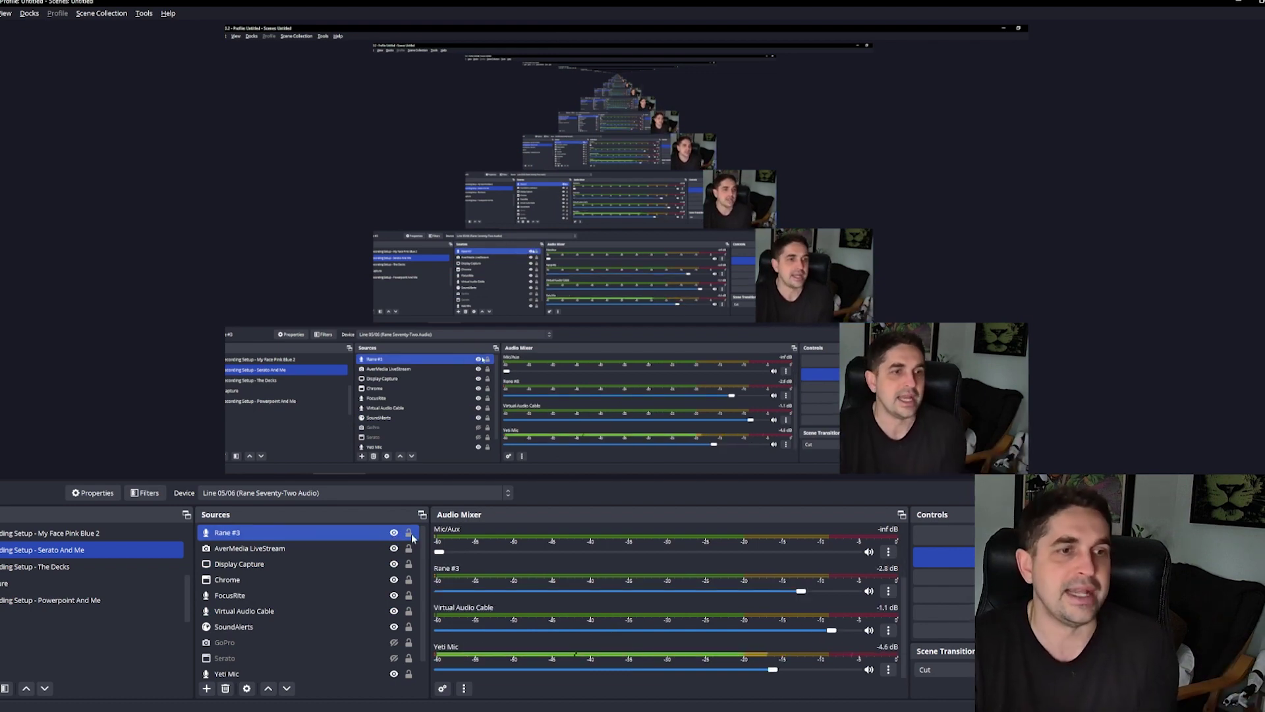
scroll(505, 603, up, 2)
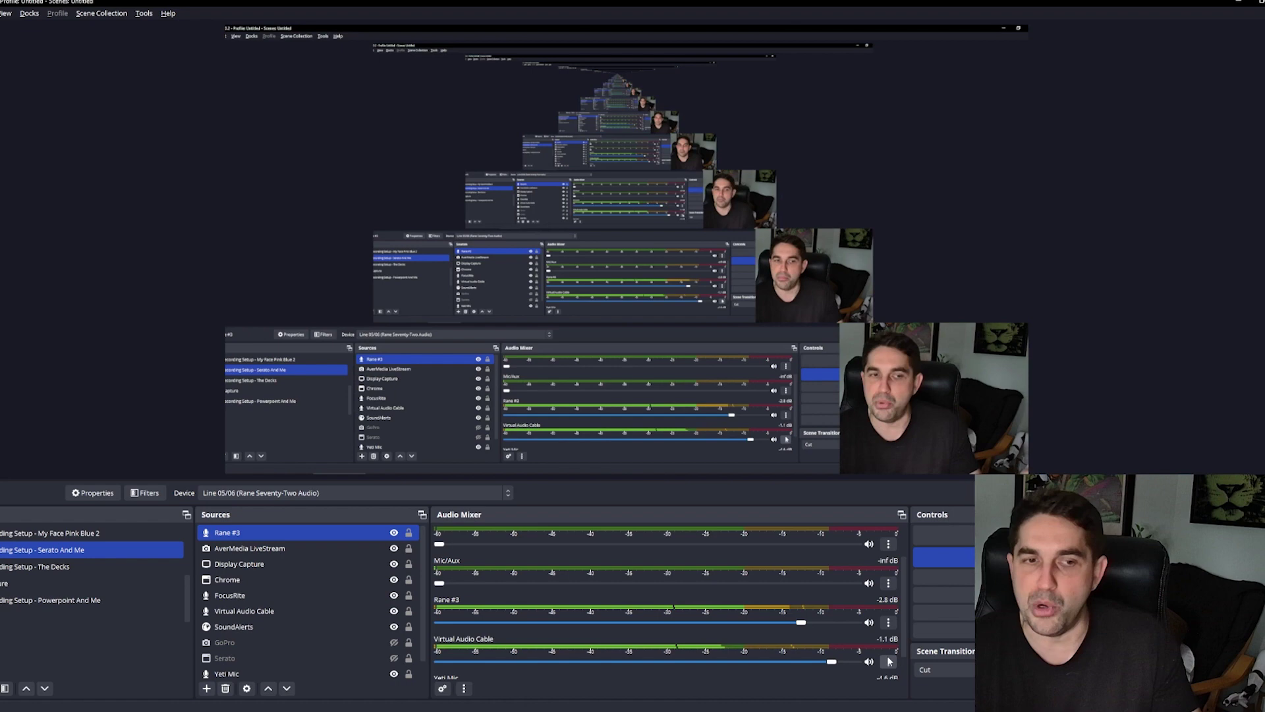
scroll(817, 641, down, 2)
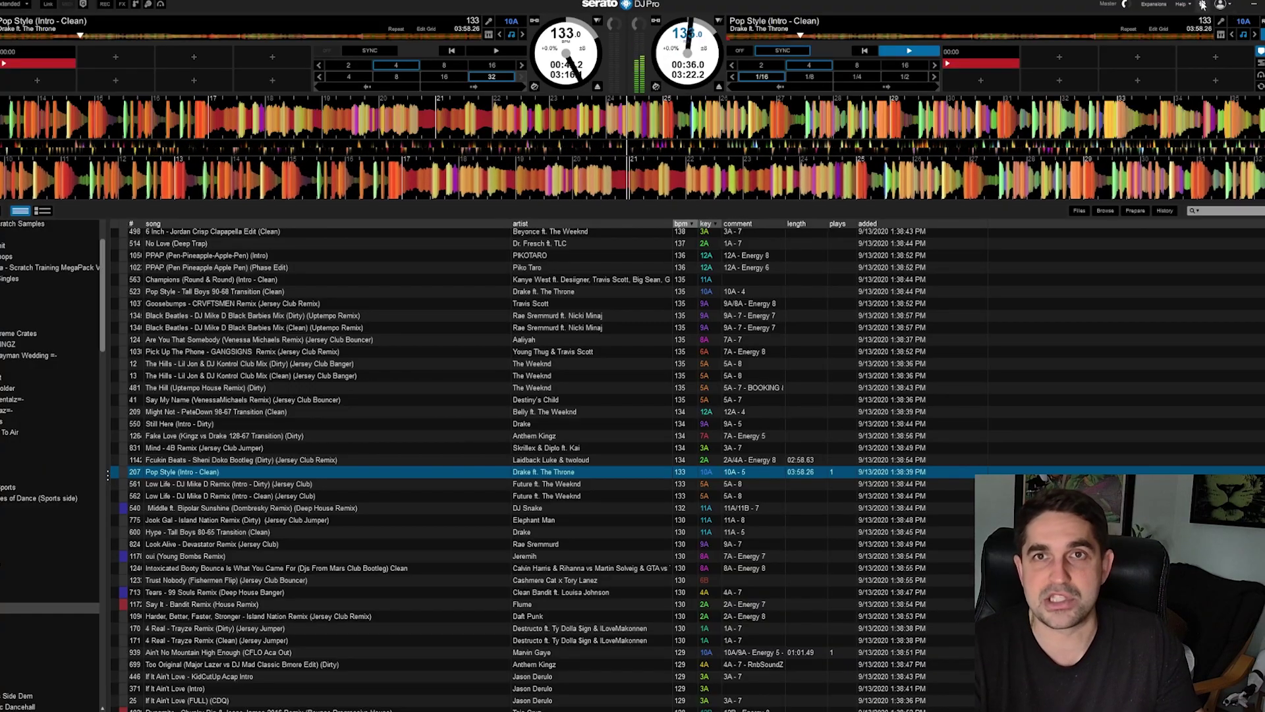
click(1202, 5)
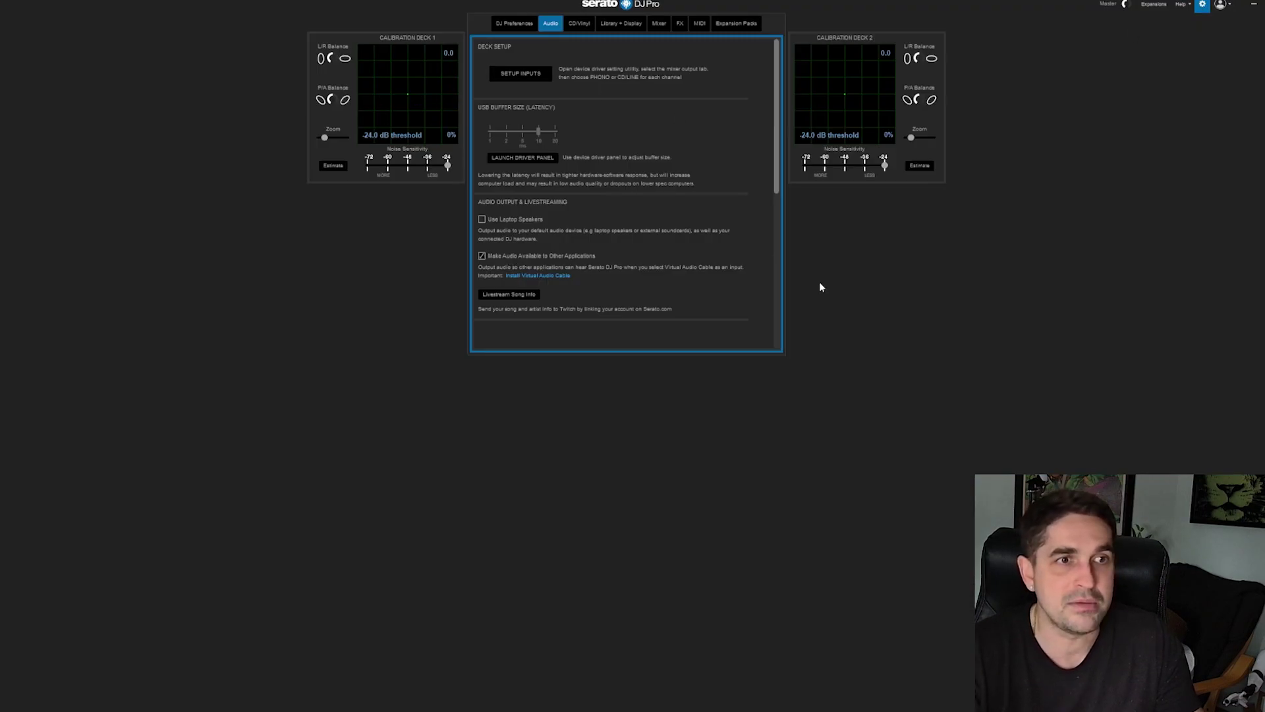